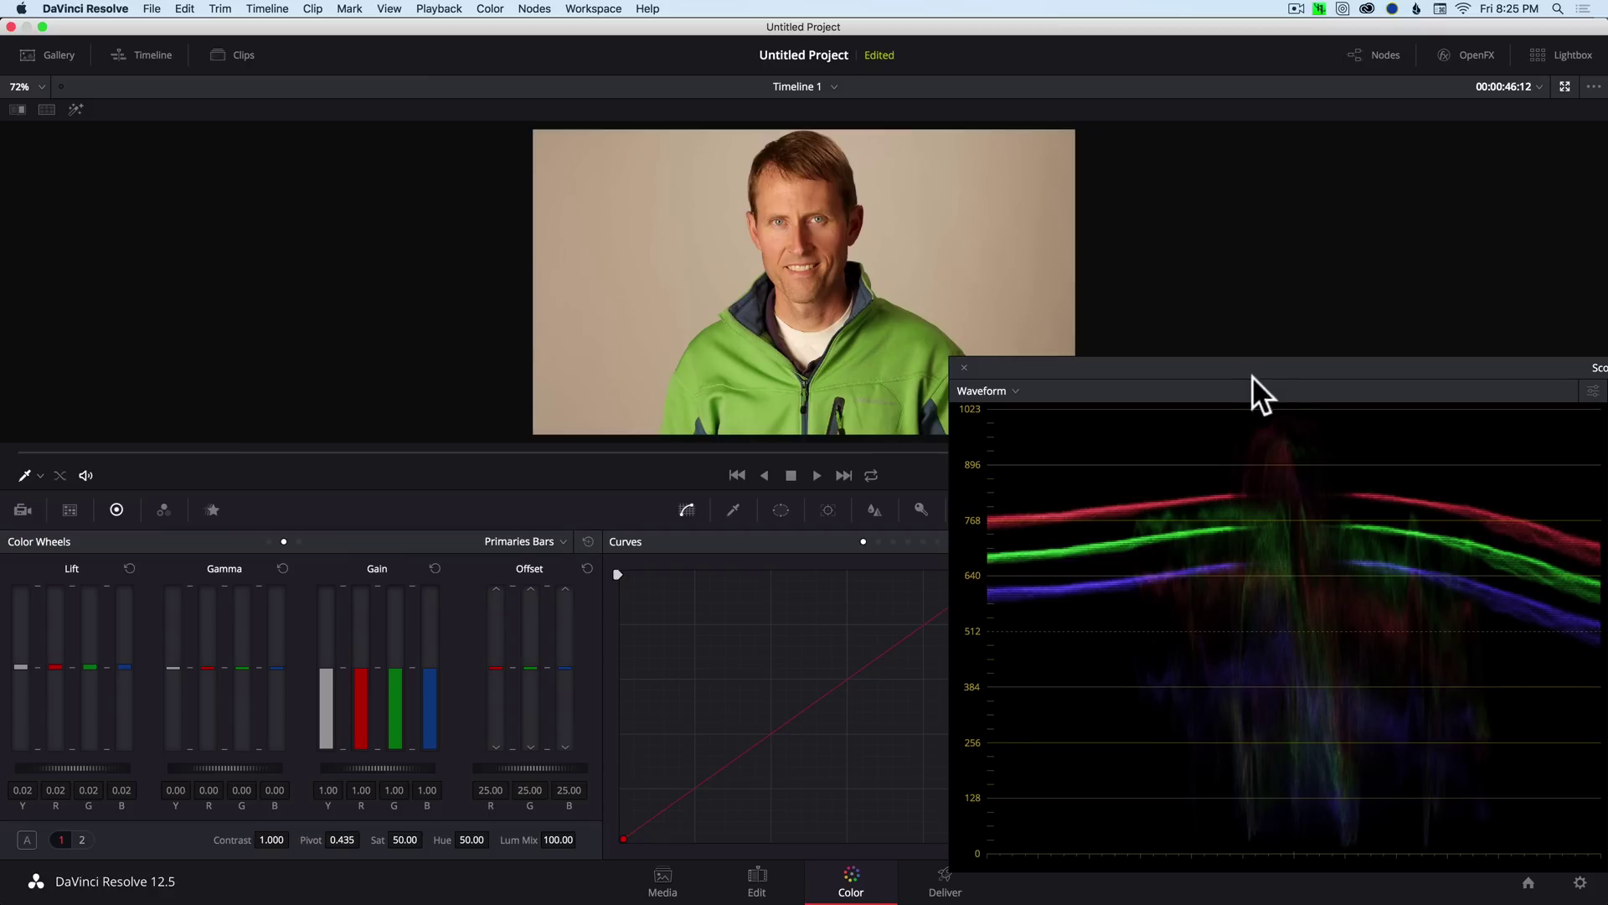
# - Reposition the floating Scopes window to the lower right, clear of the Curves panel
pyautogui.moveTo(1284, 365); pyautogui.dragTo(695, 360)
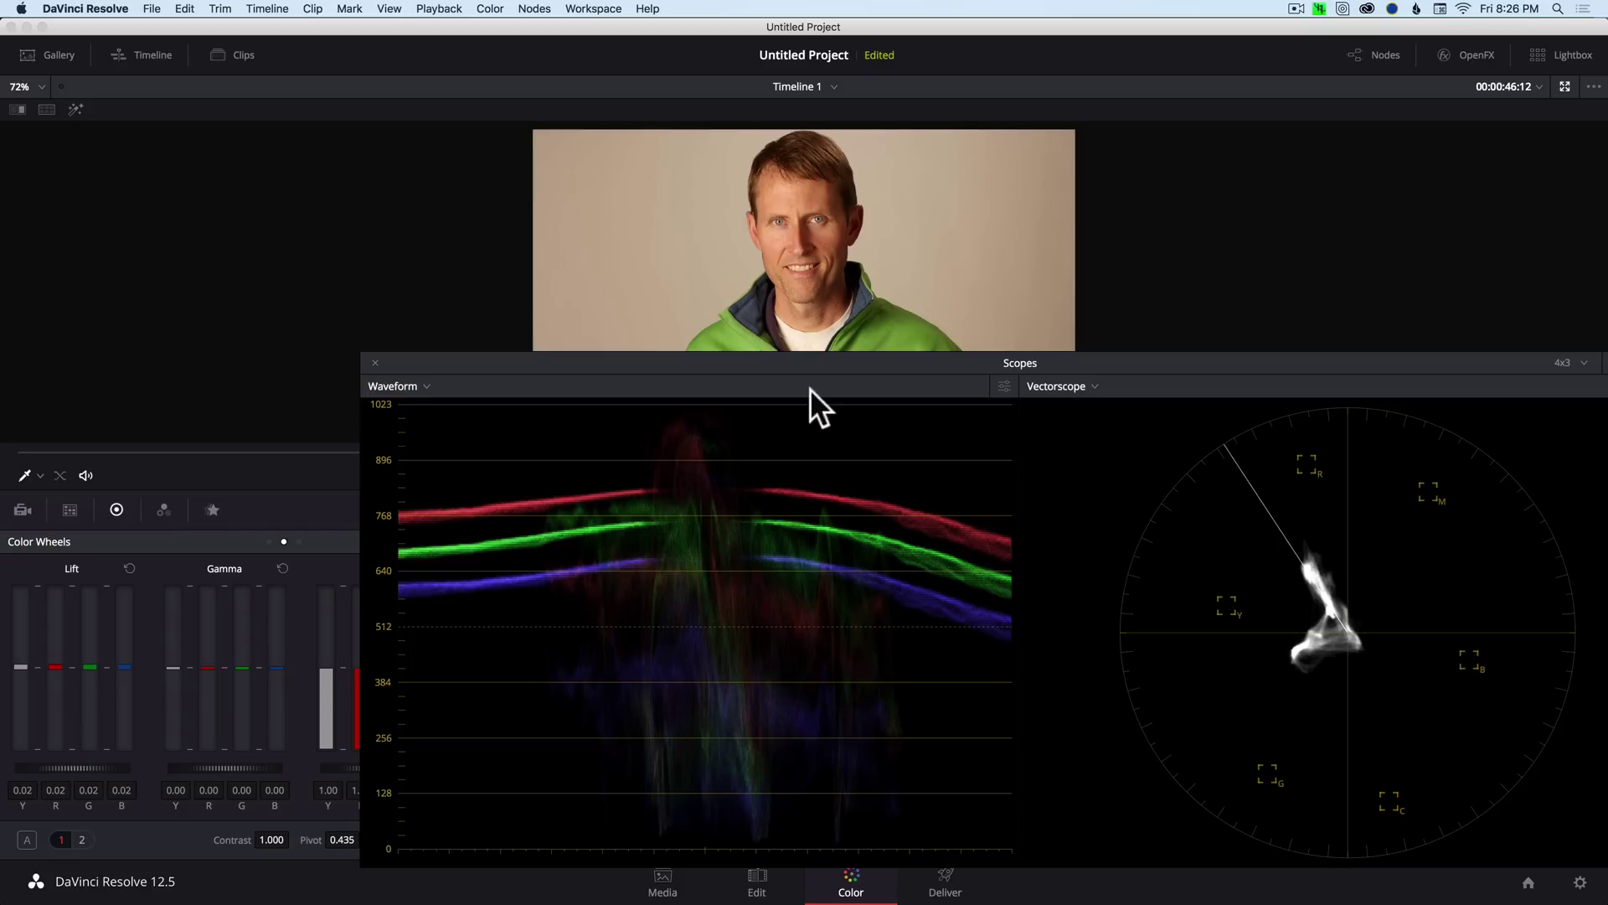
pyautogui.moveTo(575, 360); pyautogui.dragTo(1391, 456)
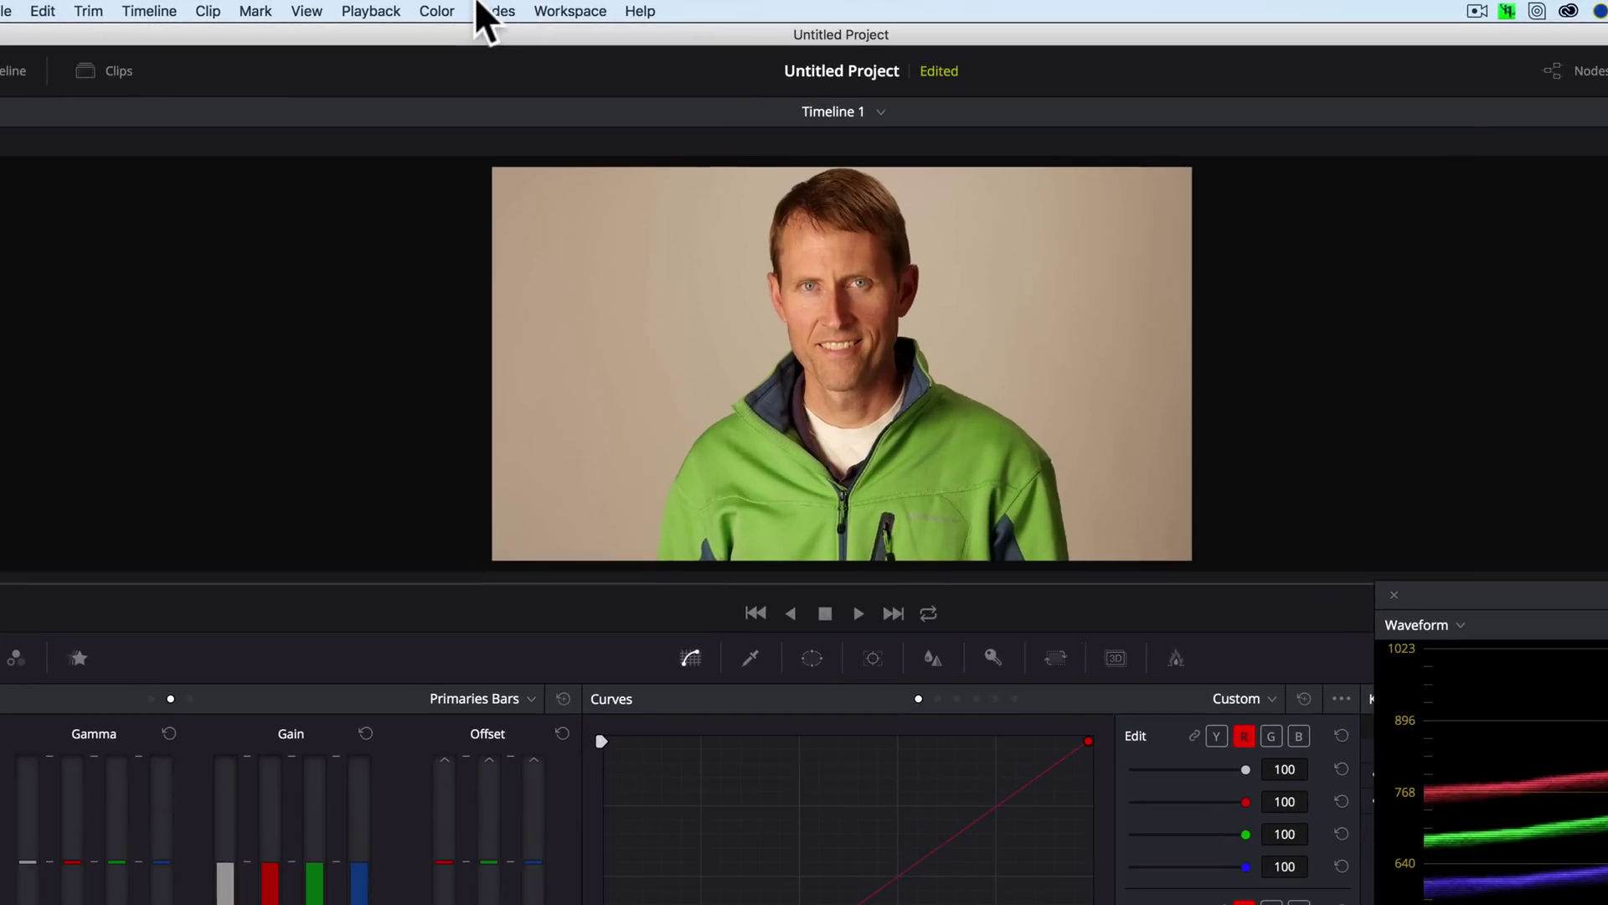
# - Add a serial node and set its Custom curve to edit only the Y luminance channel
pyautogui.click(534, 9)
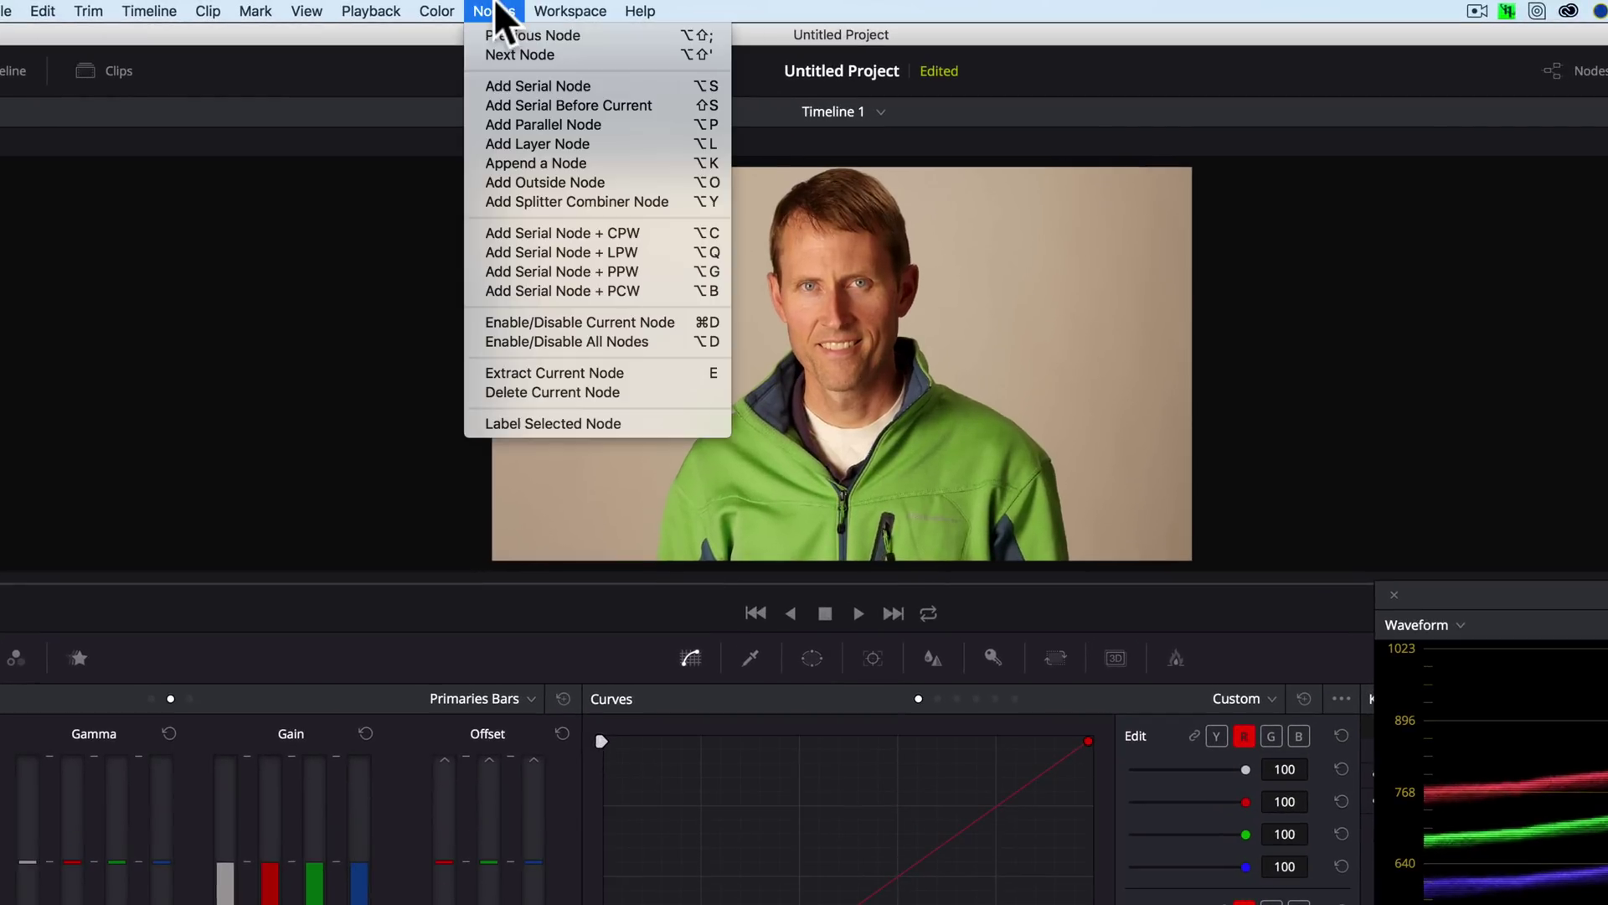
pyautogui.click(511, 79)
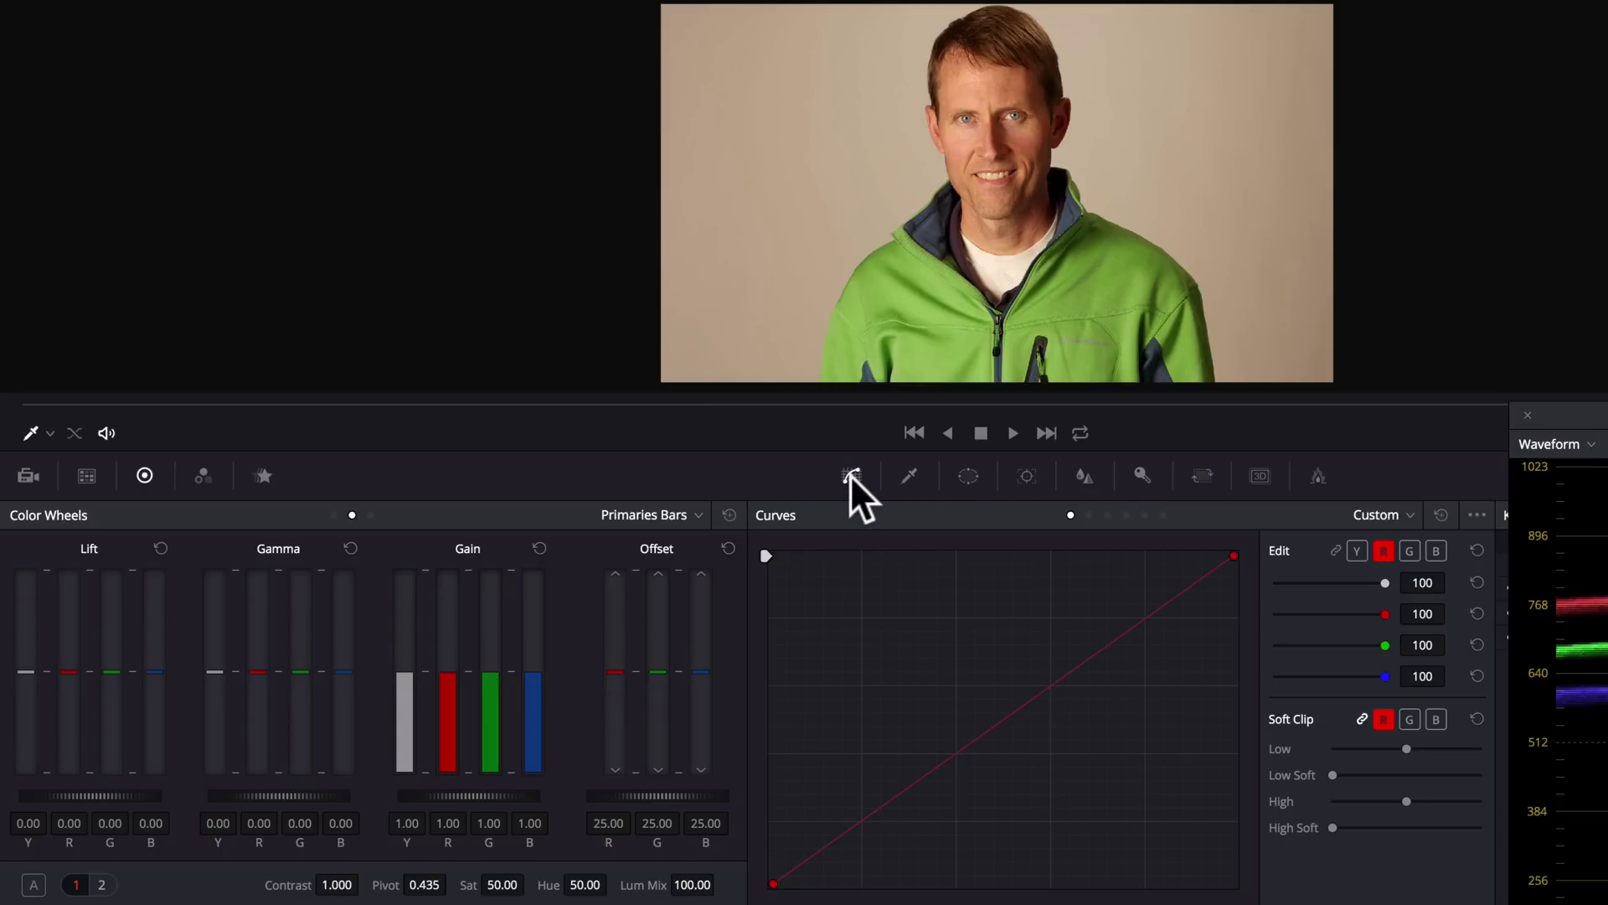
pyautogui.click(1379, 513)
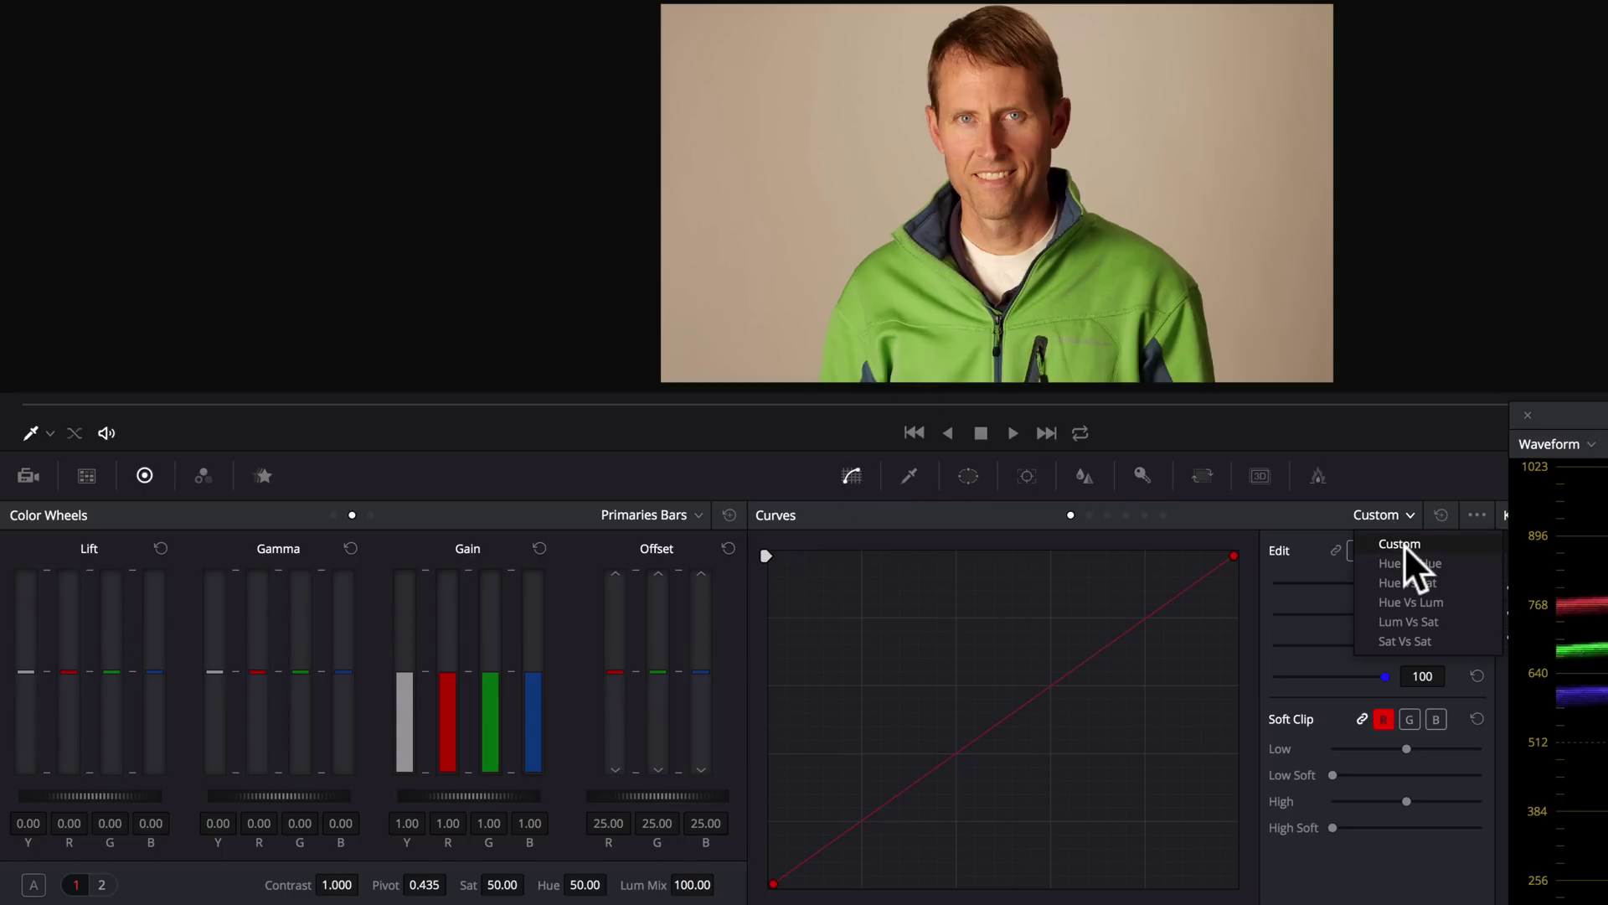
pyautogui.click(1404, 546)
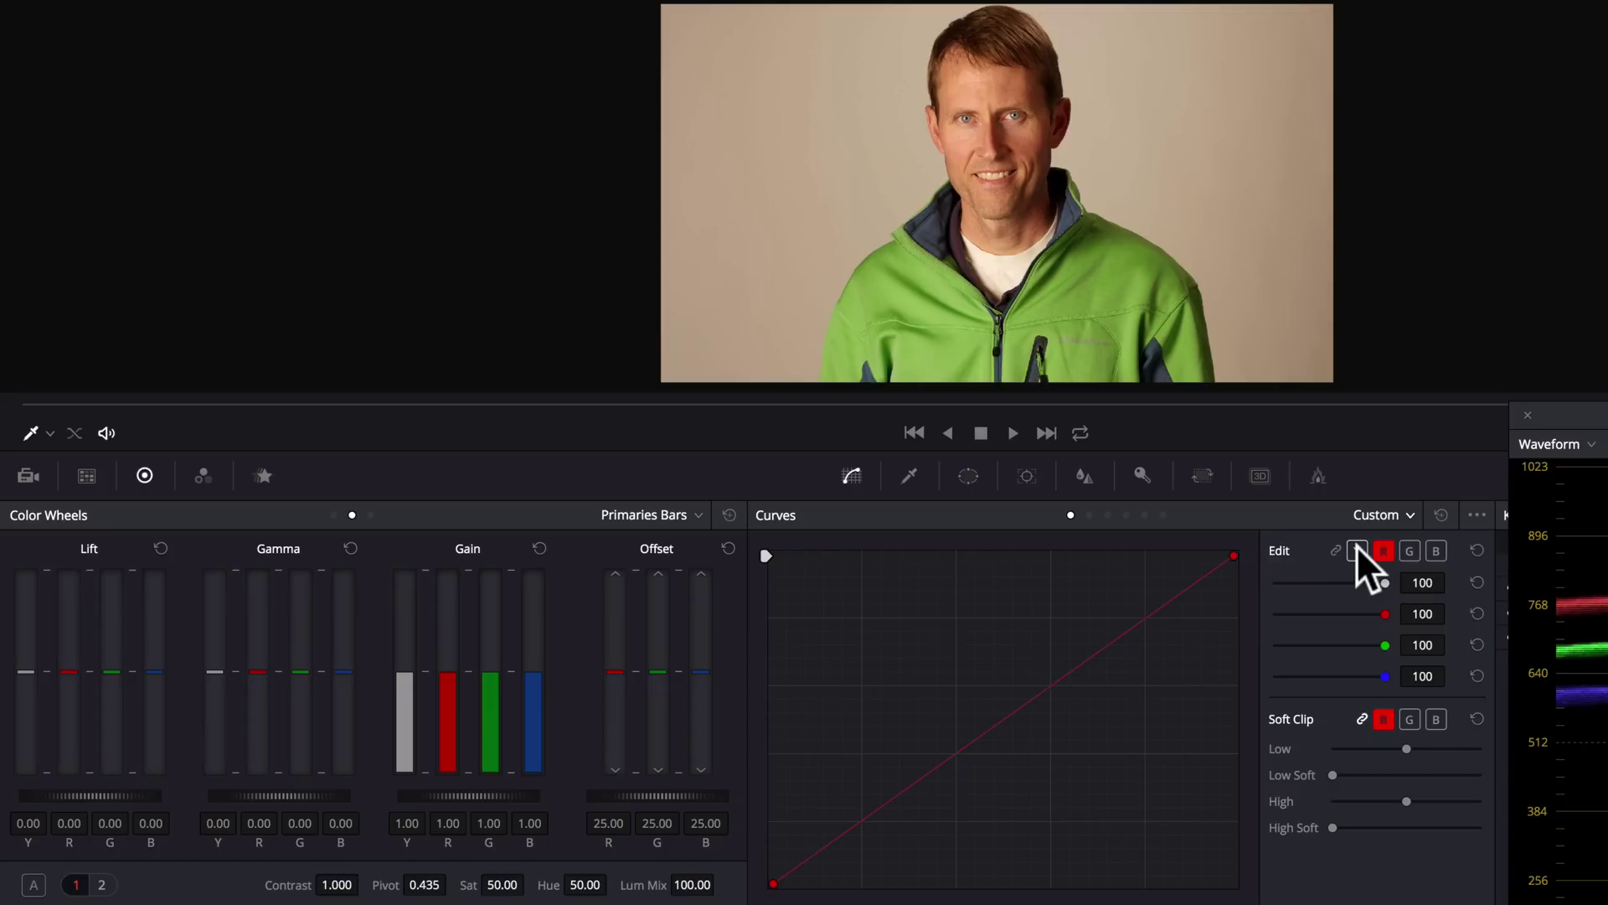
pyautogui.click(1336, 550)
pyautogui.click(1335, 549)
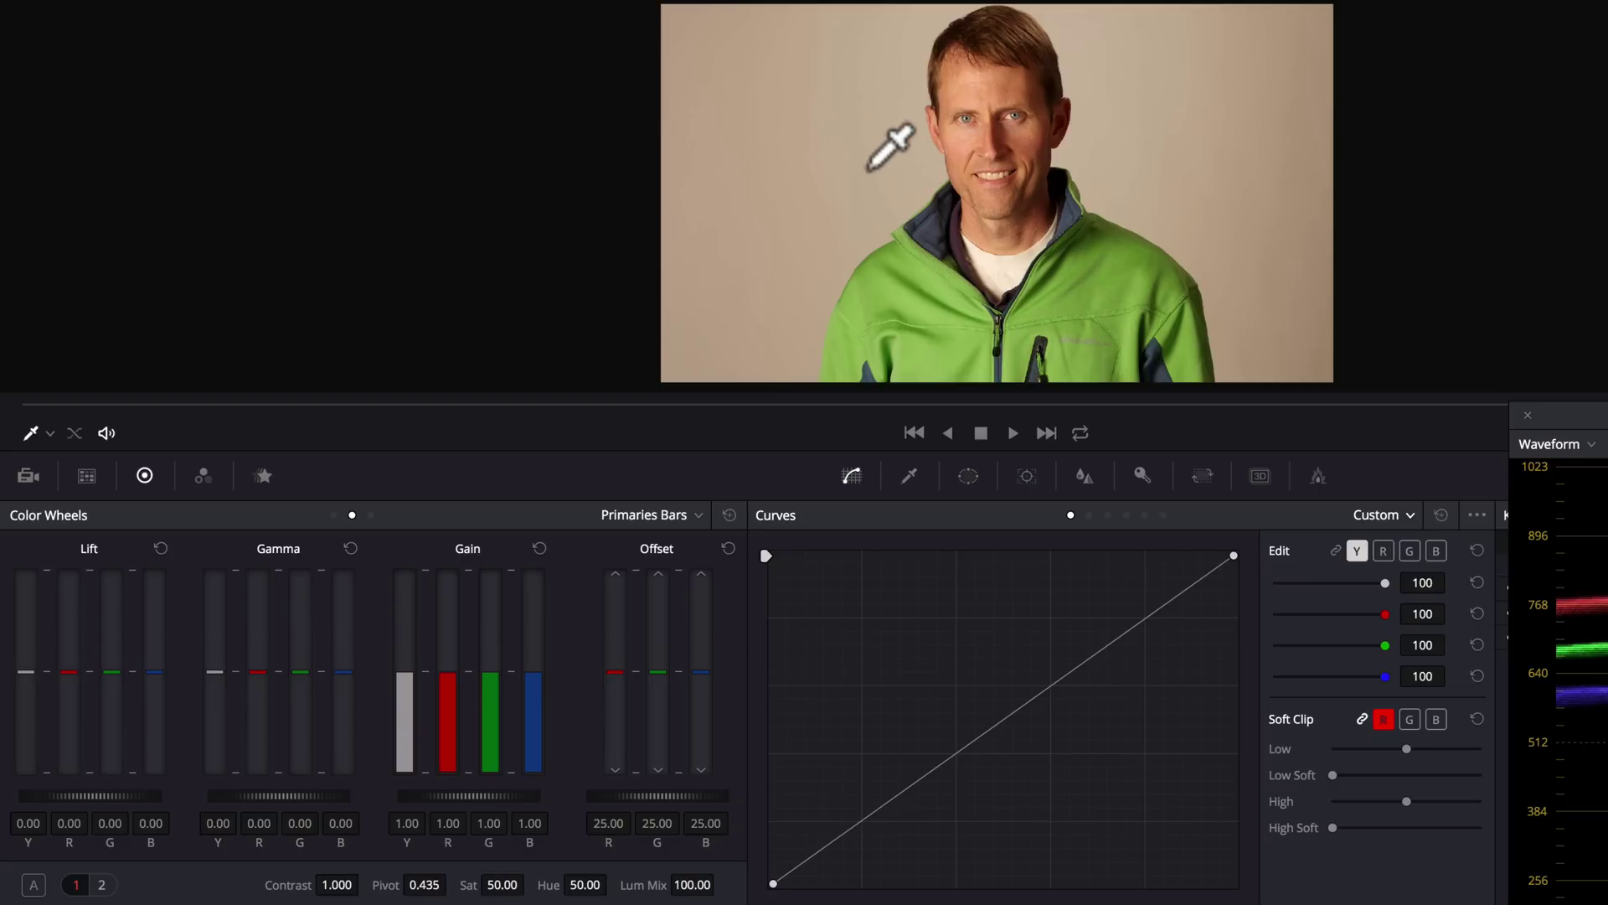
# - Use the Qualifier viewer tool to sample the white shirt collar onto the Y curve
pyautogui.click(39, 429)
pyautogui.click(47, 484)
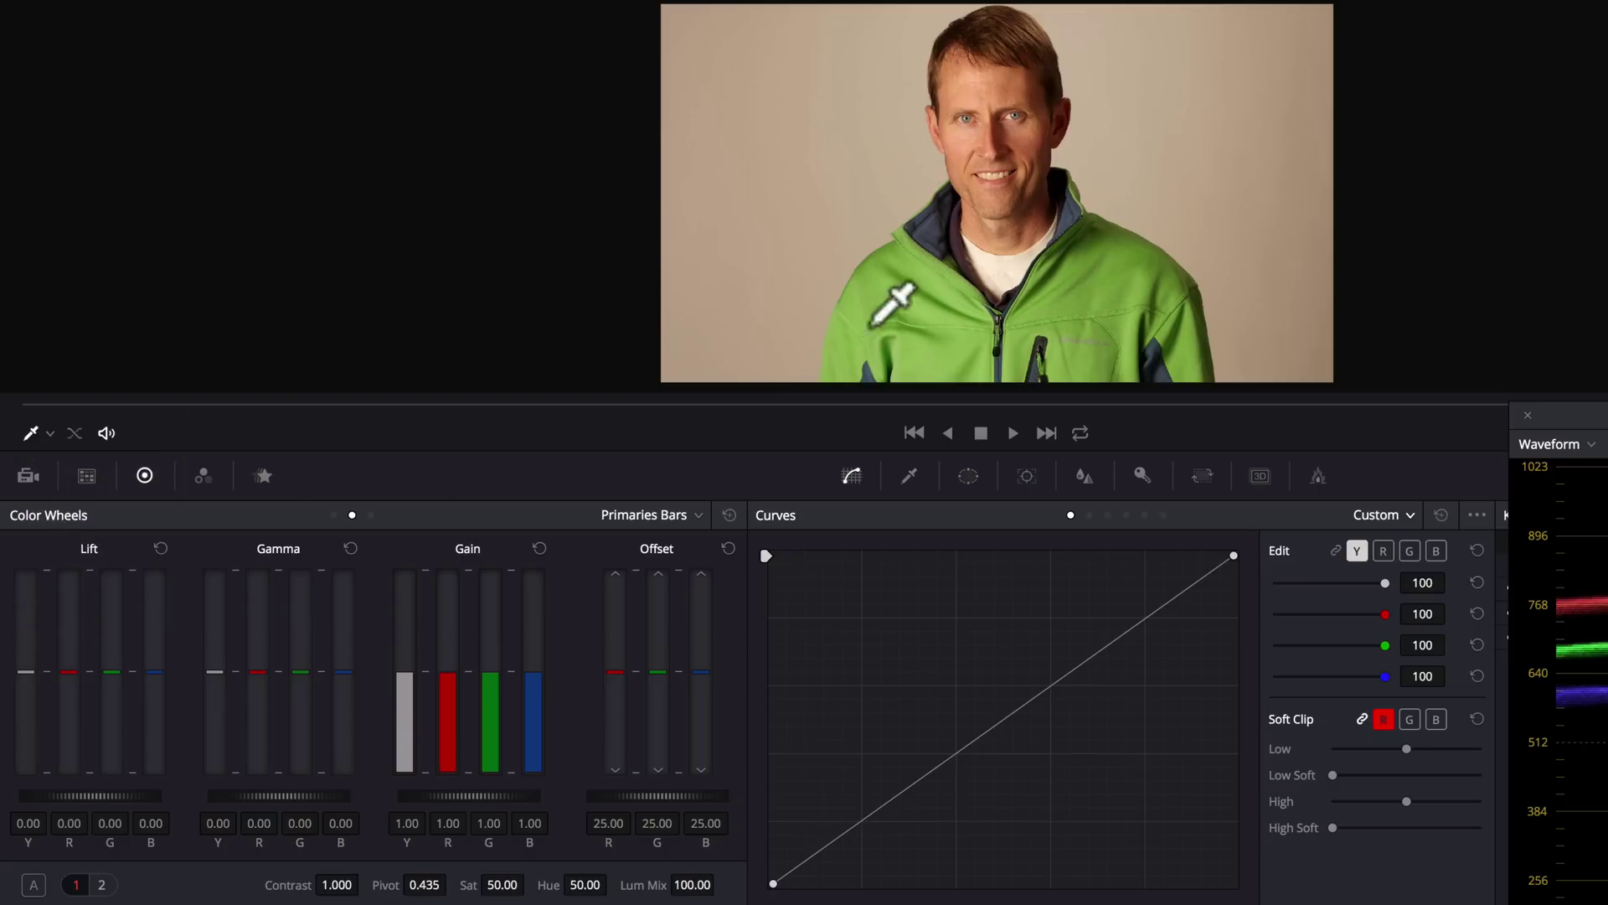
pyautogui.click(992, 259)
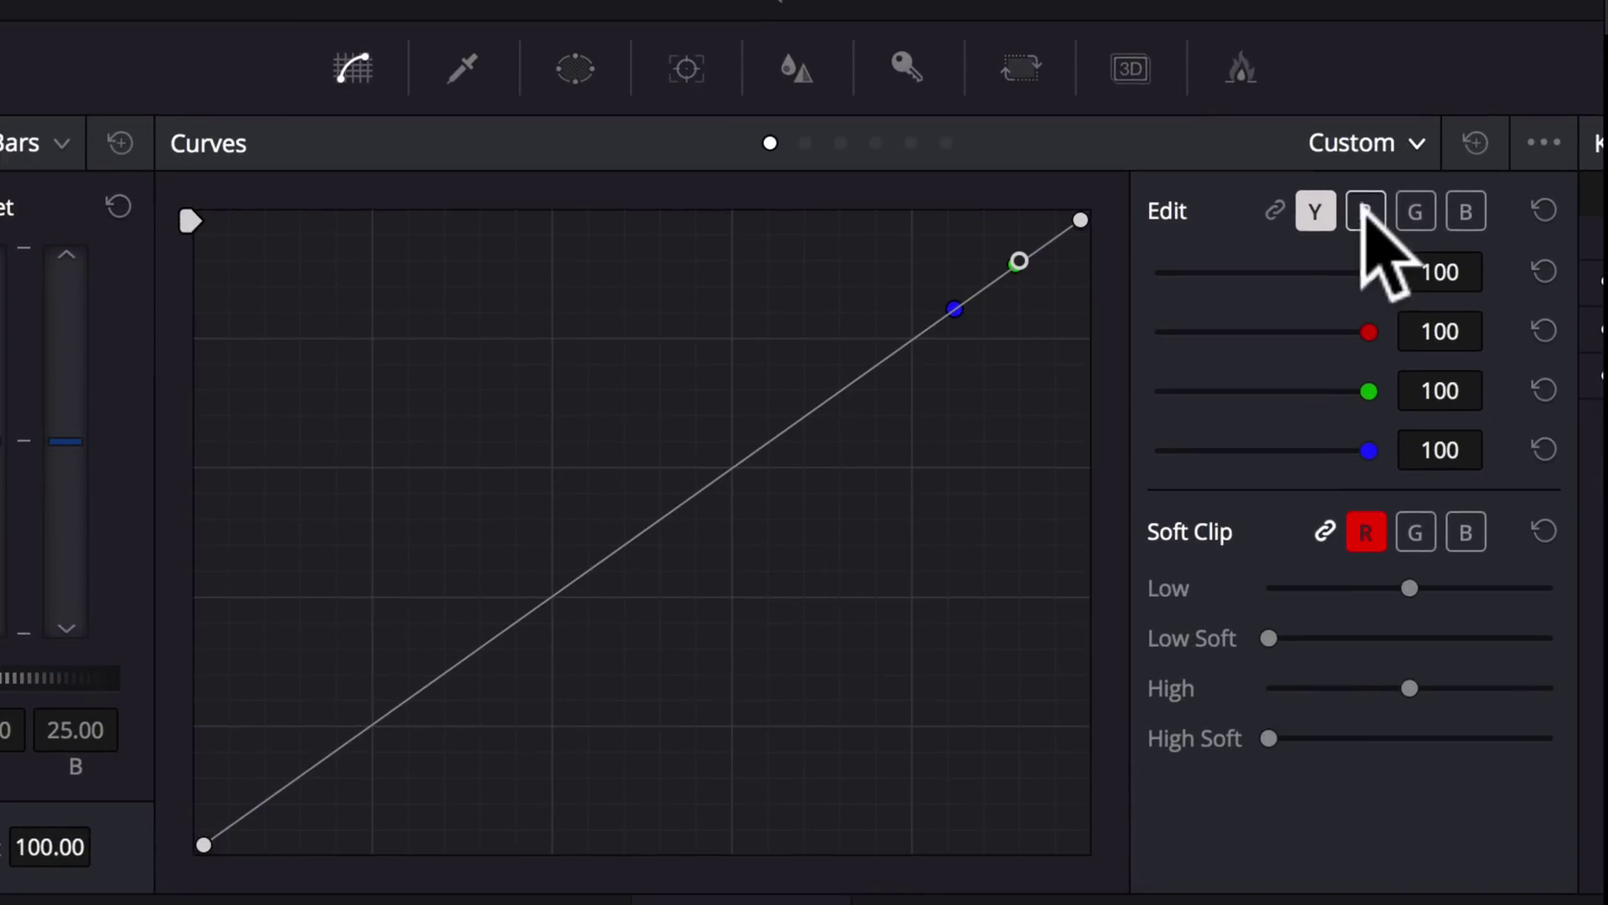
# - Cycle through the red, green and blue curve channels to compare the sampled collar points
pyautogui.click(1364, 214)
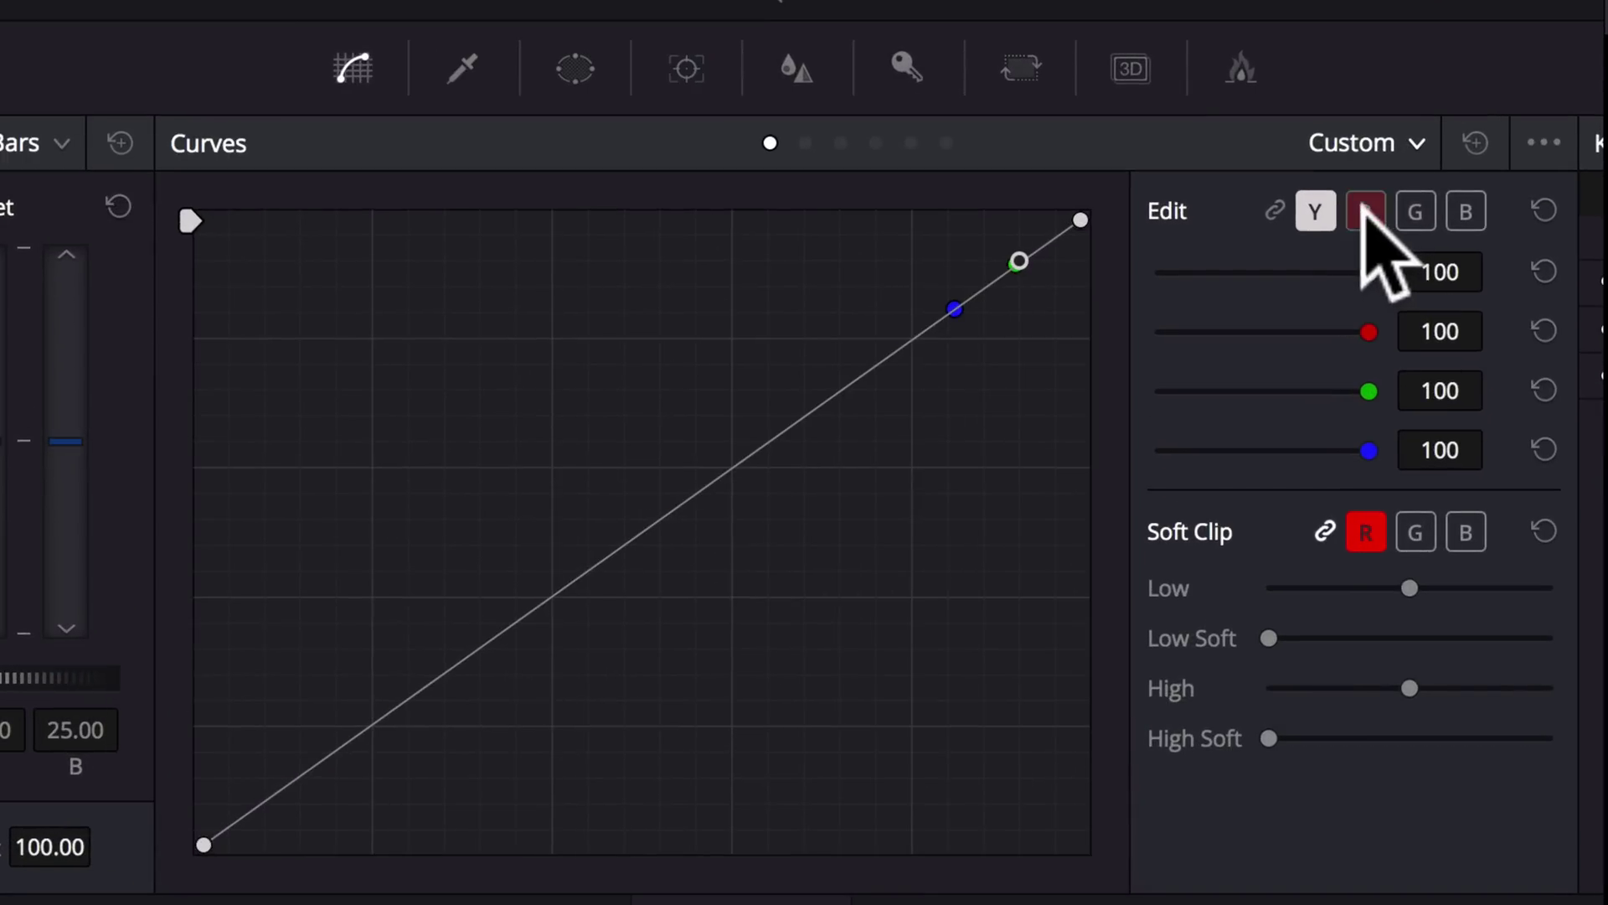
pyautogui.click(1416, 213)
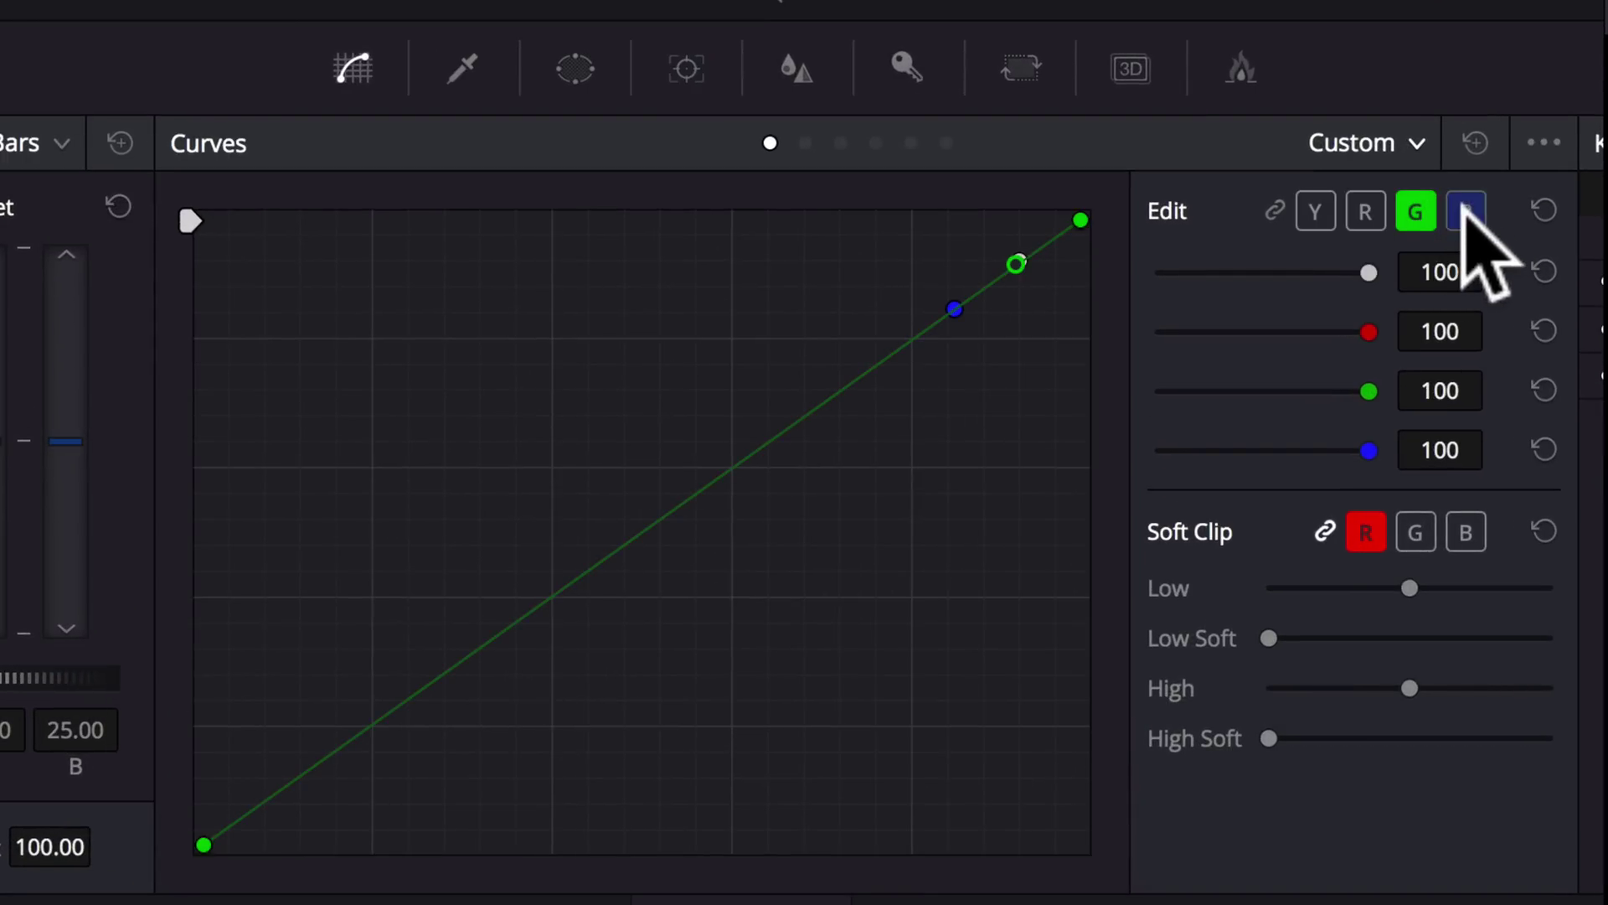
pyautogui.click(1464, 214)
pyautogui.click(1366, 214)
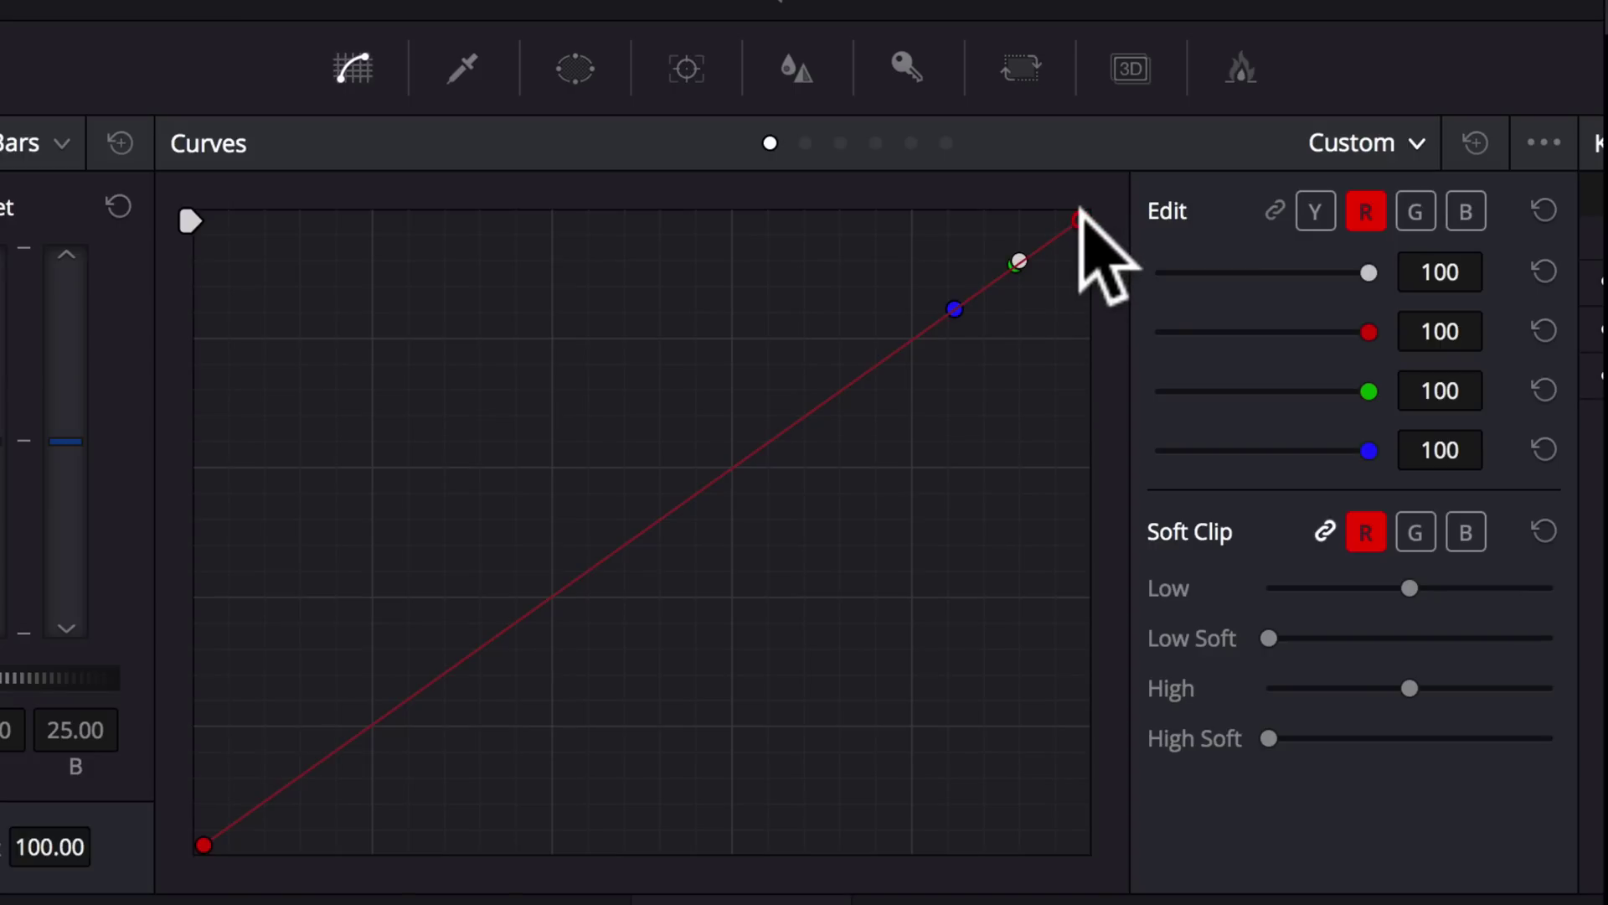
pyautogui.click(1414, 213)
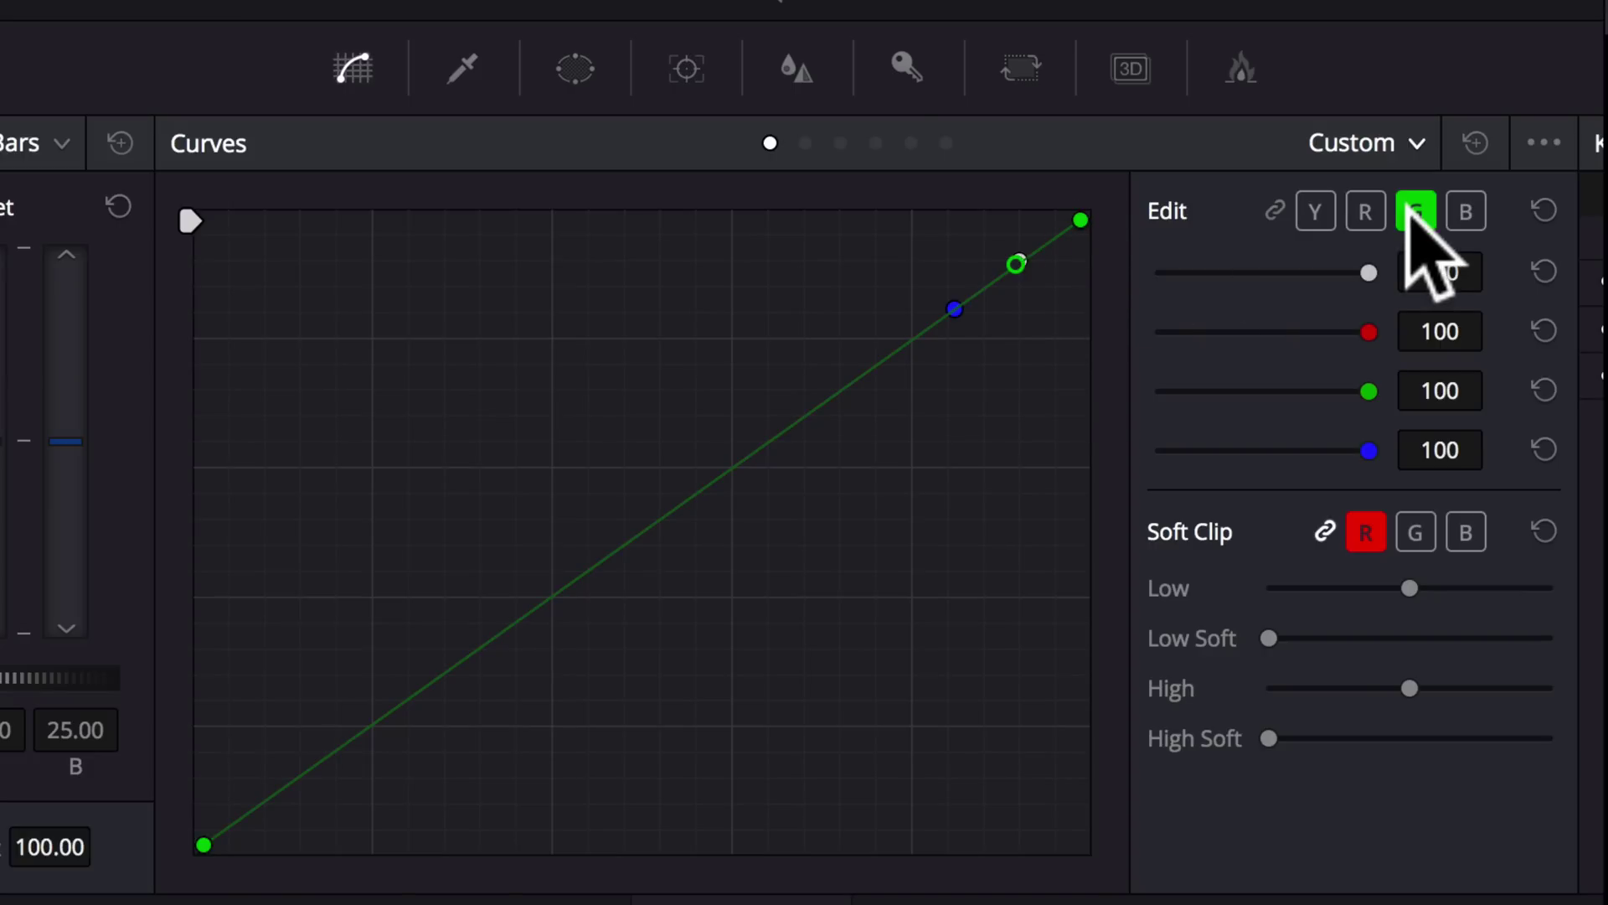
pyautogui.click(1466, 213)
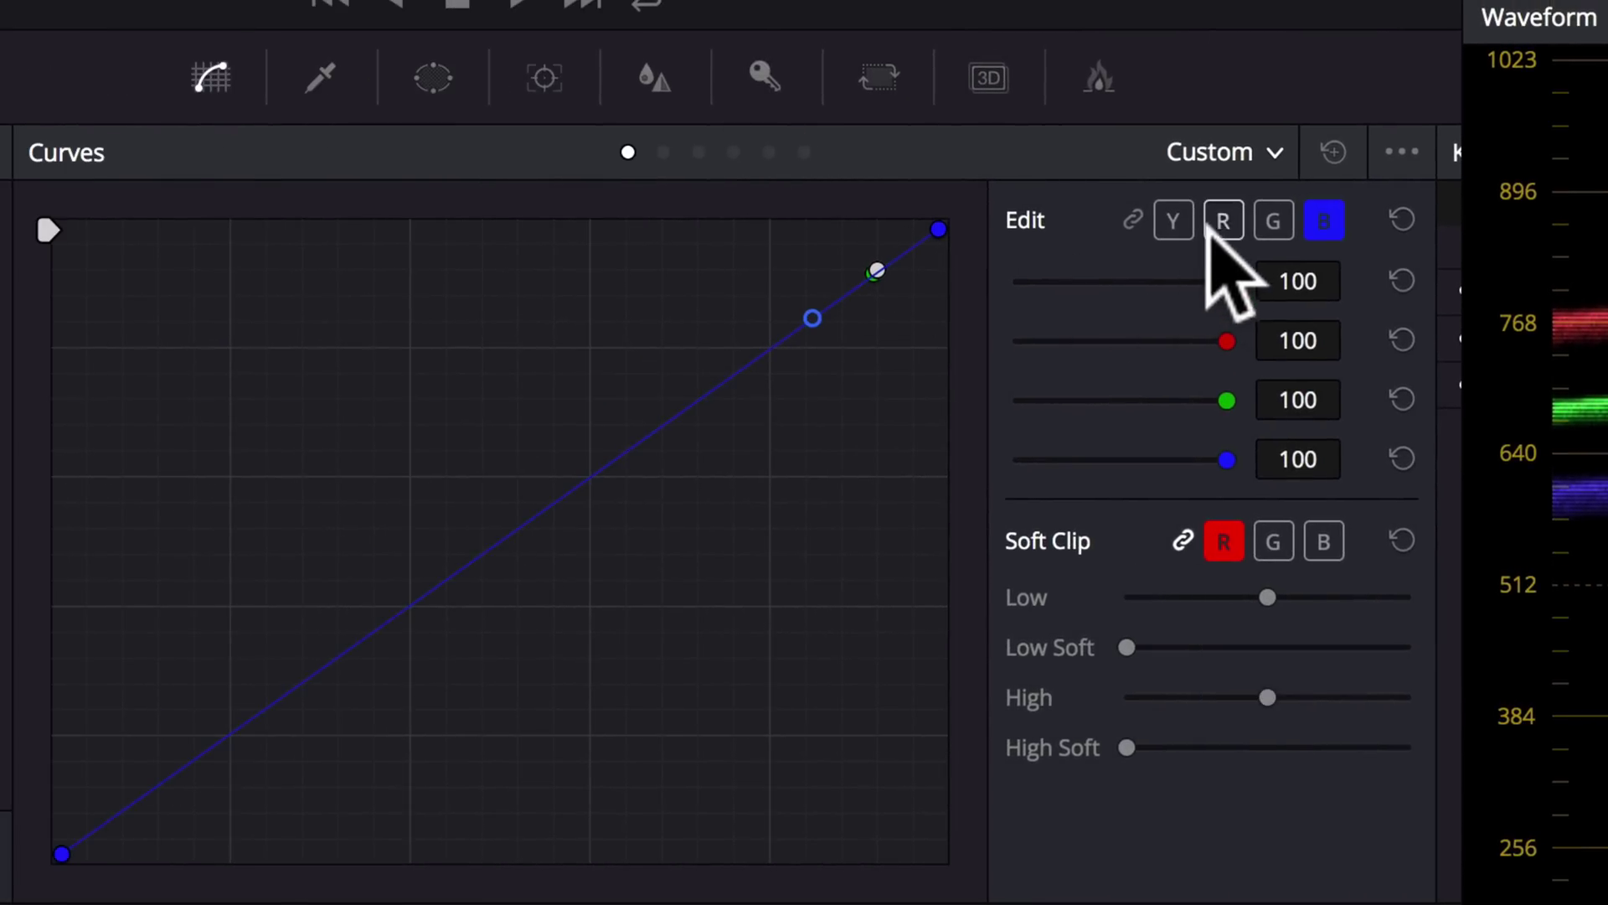
pyautogui.click(445, 217)
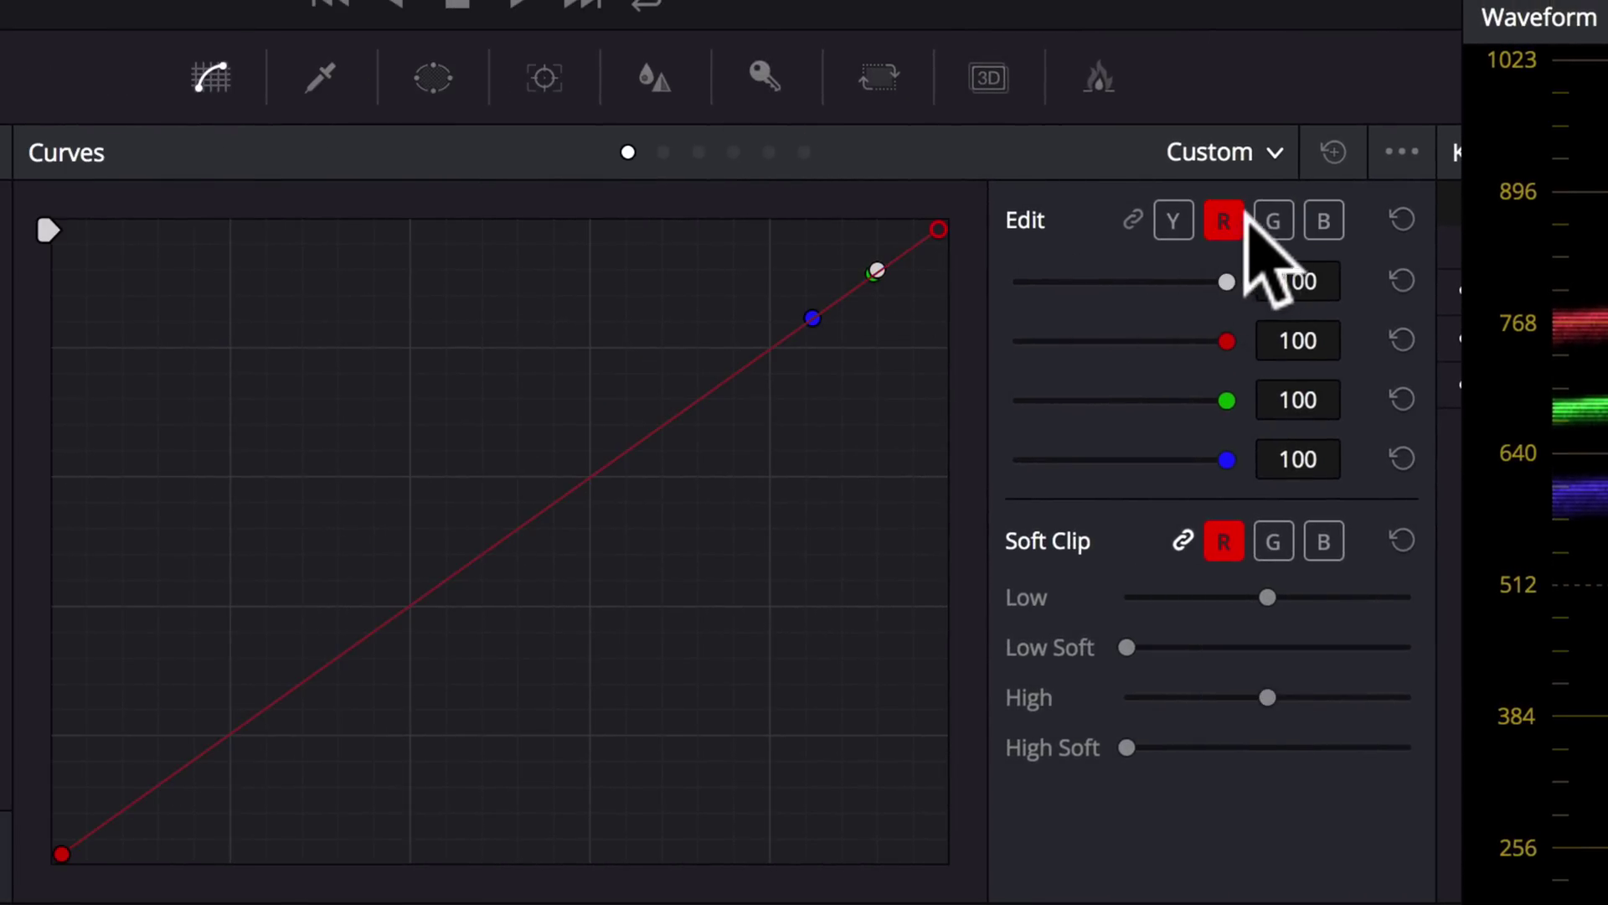
pyautogui.click(1269, 222)
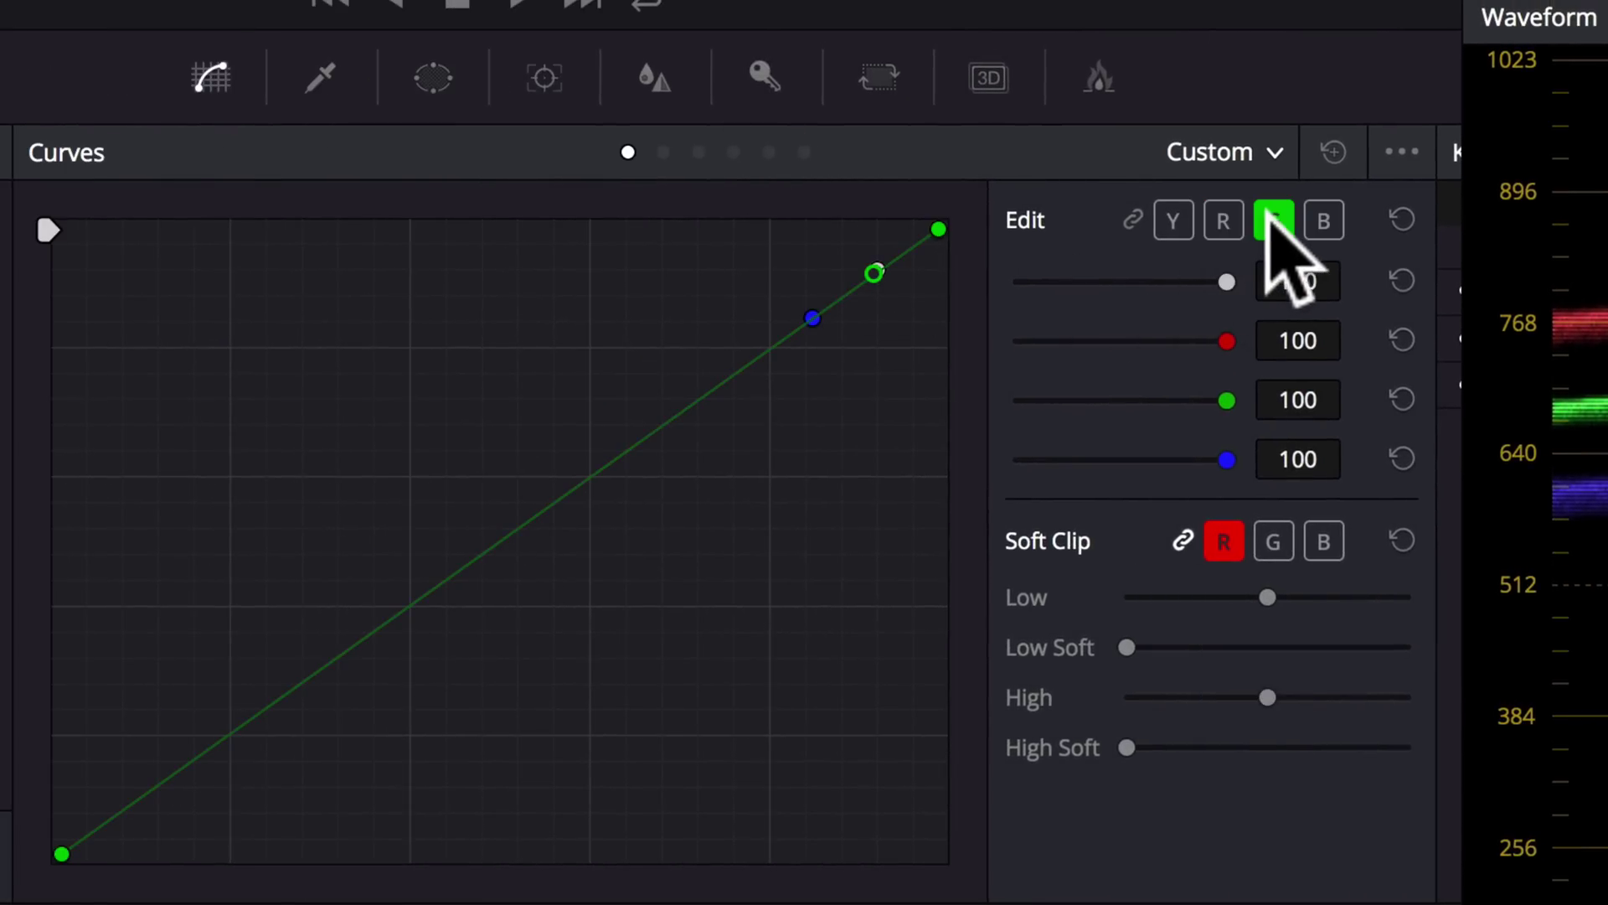
pyautogui.click(1323, 224)
# - Pull the red curve's top end down and raise the blue curve's highlight point
pyautogui.click(1223, 217)
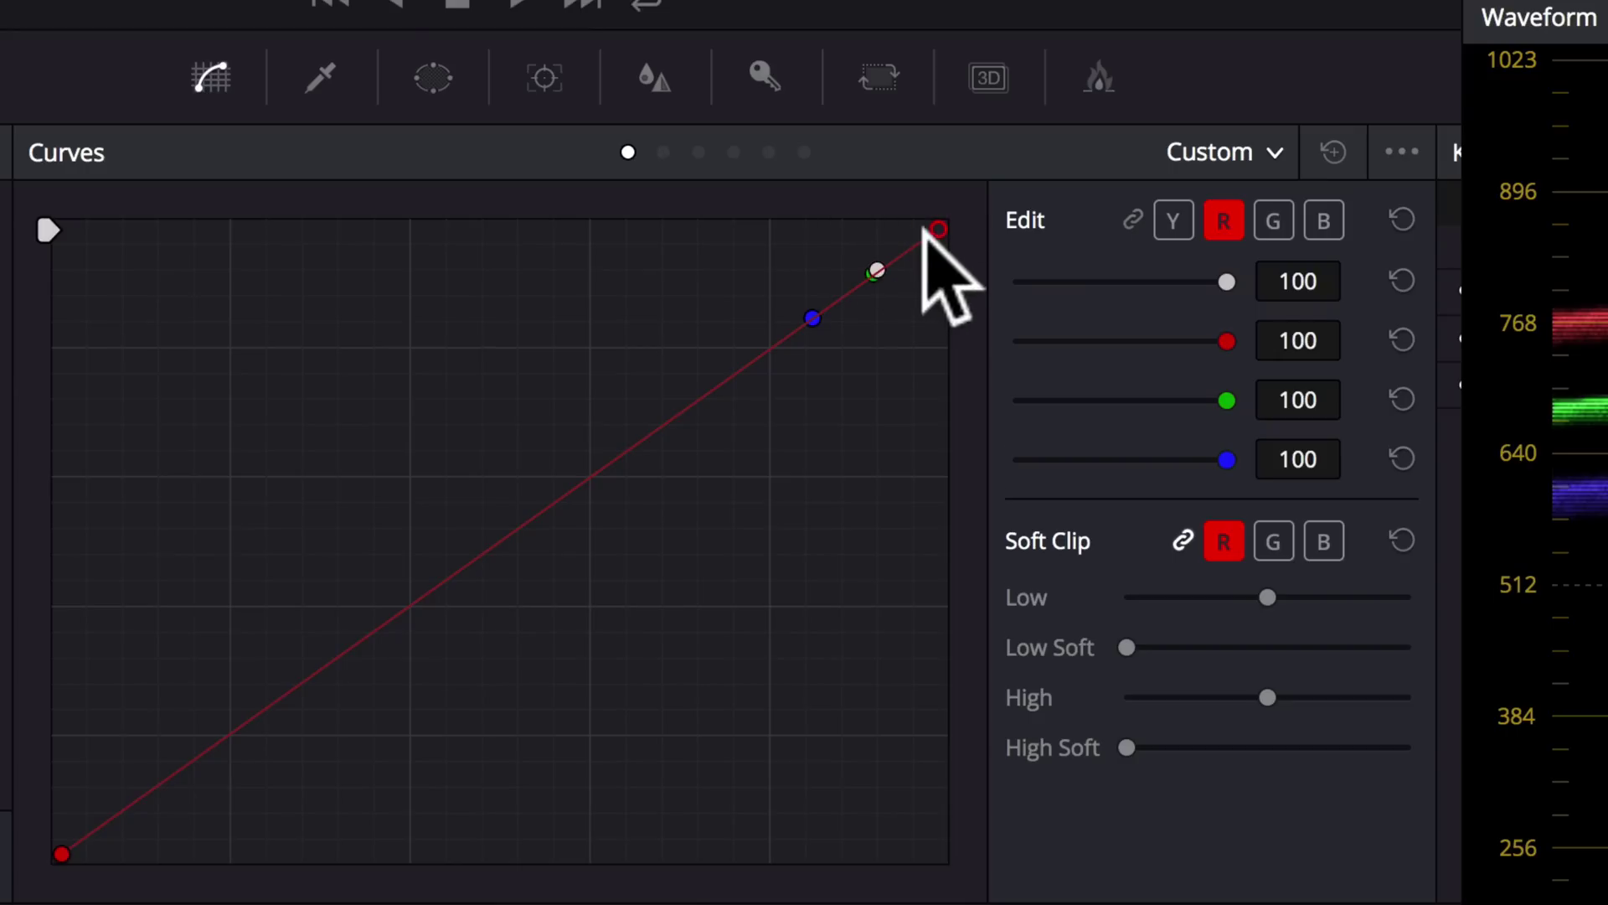
pyautogui.moveTo(938, 227); pyautogui.dragTo(939, 268)
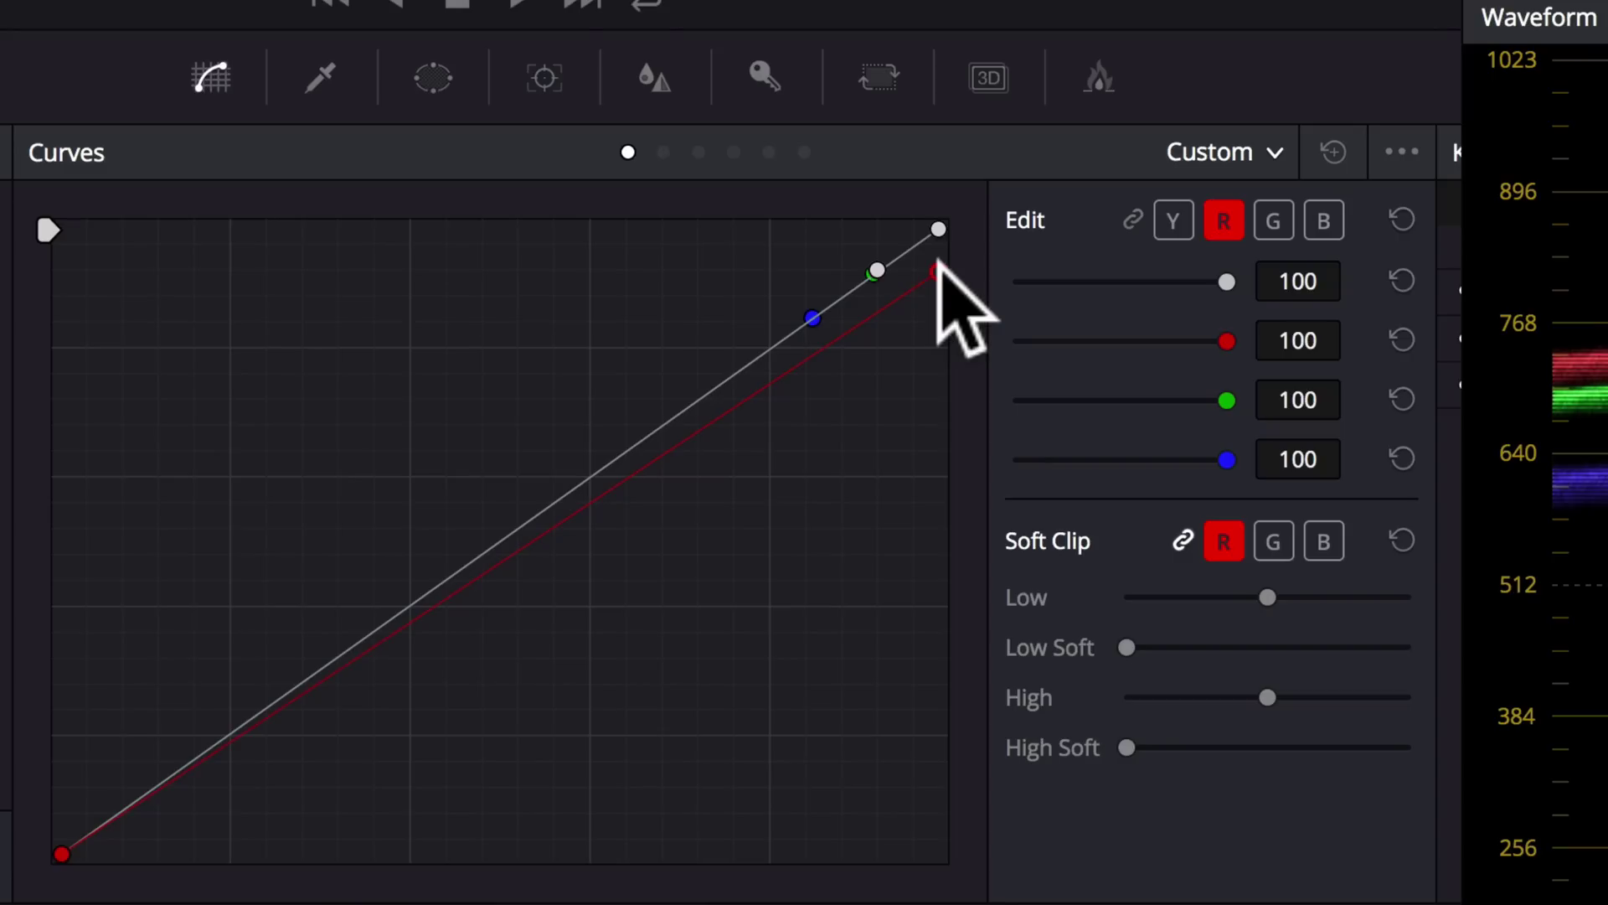
pyautogui.click(1312, 210)
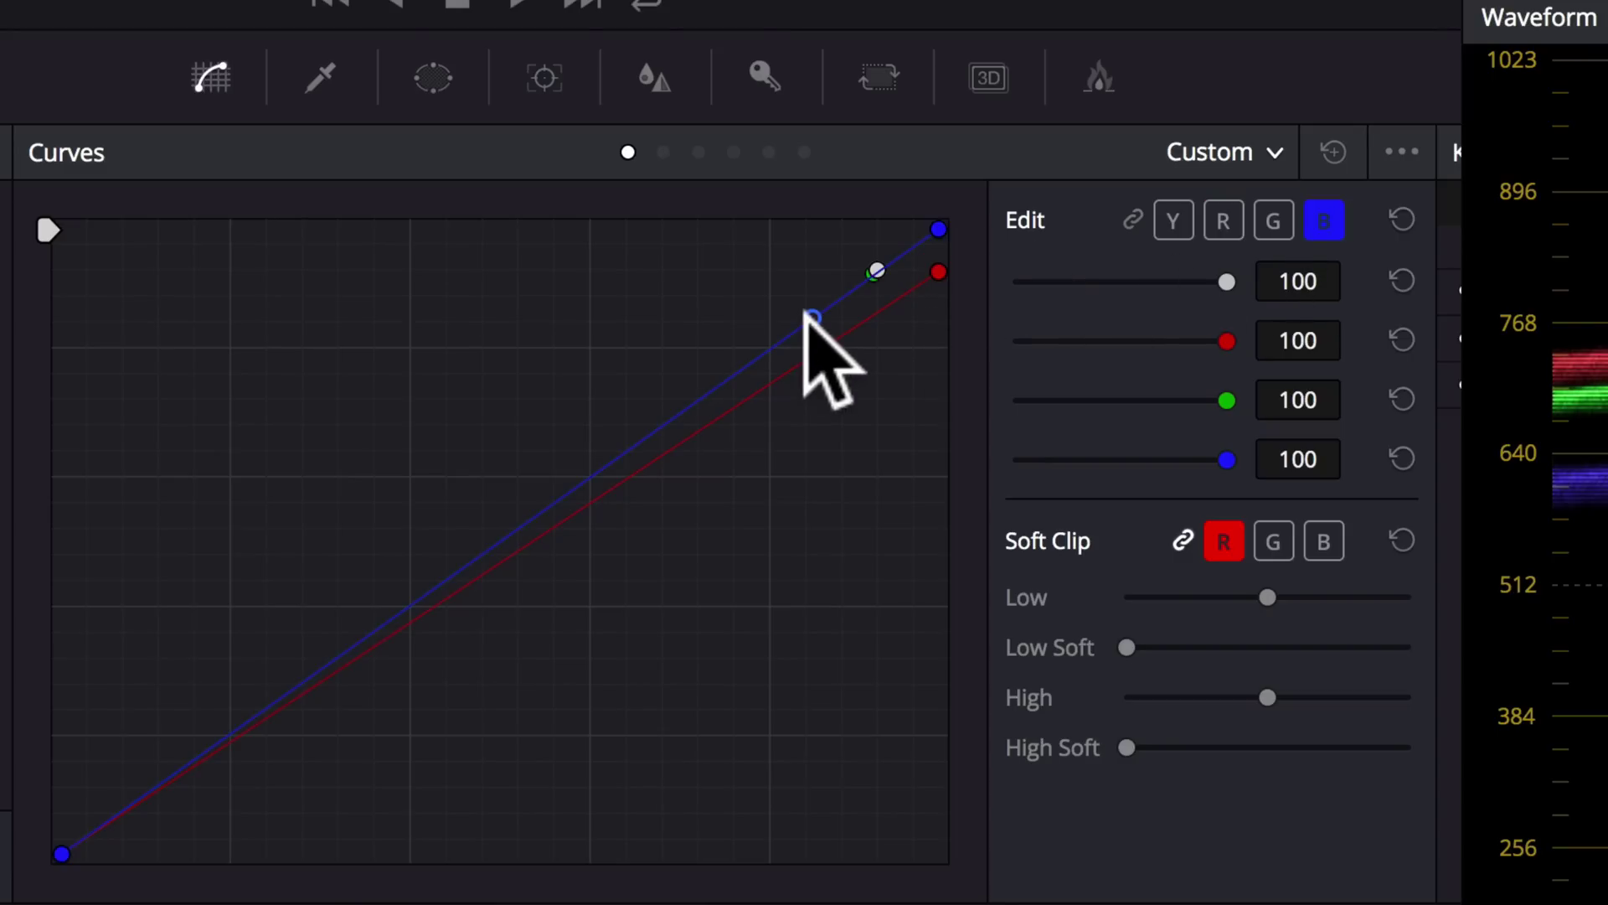
pyautogui.moveTo(805, 299); pyautogui.dragTo(799, 267)
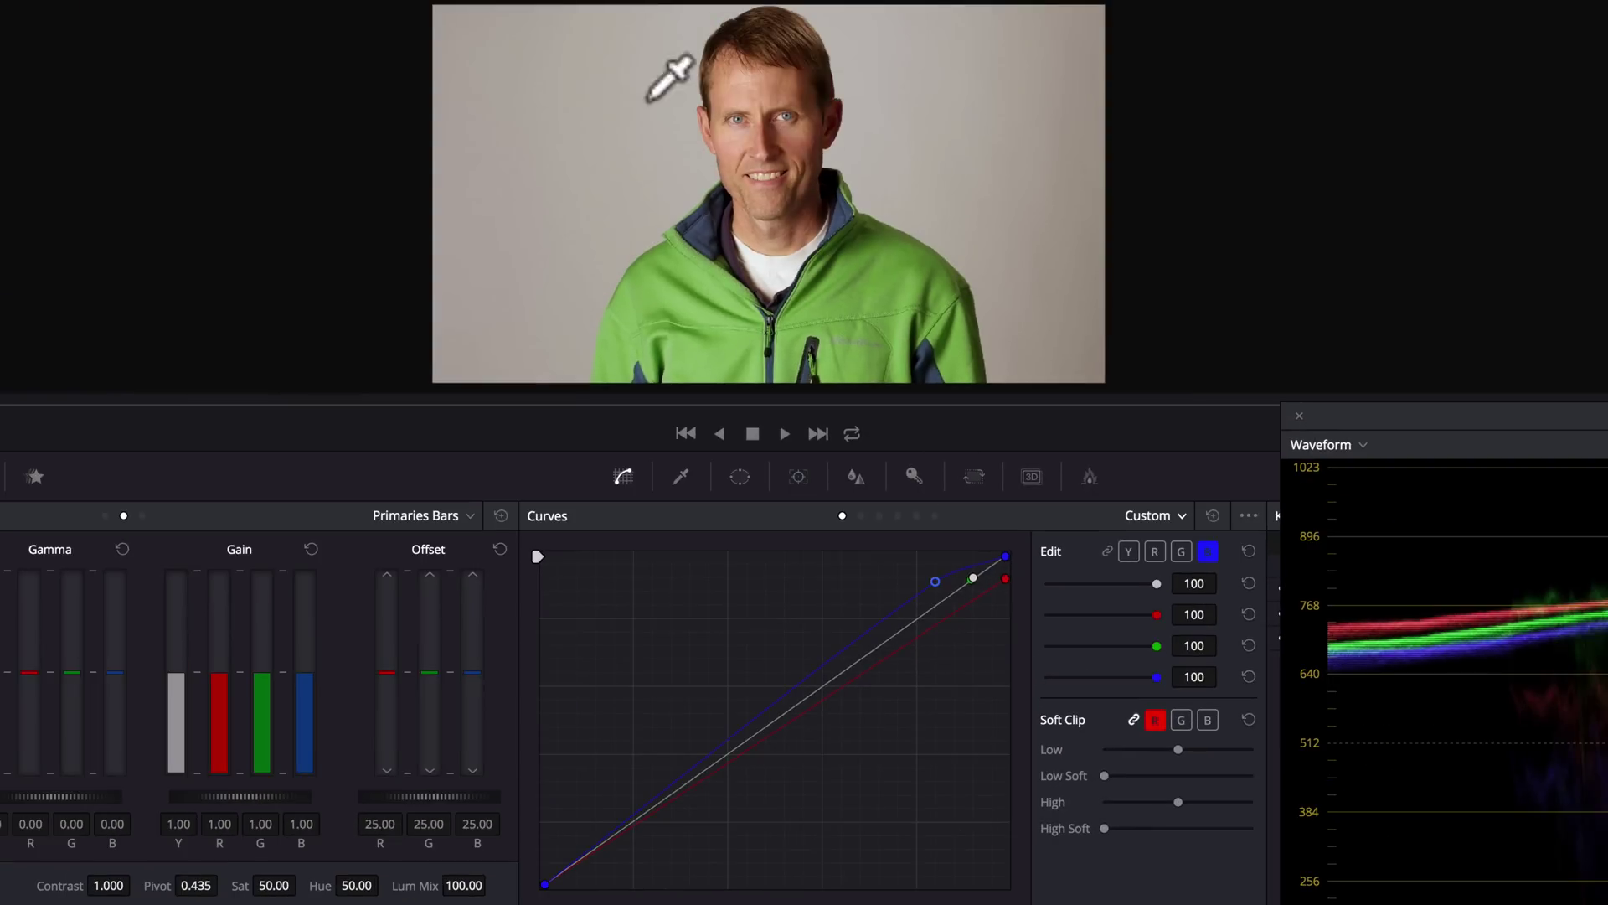
pyautogui.click(704, 184)
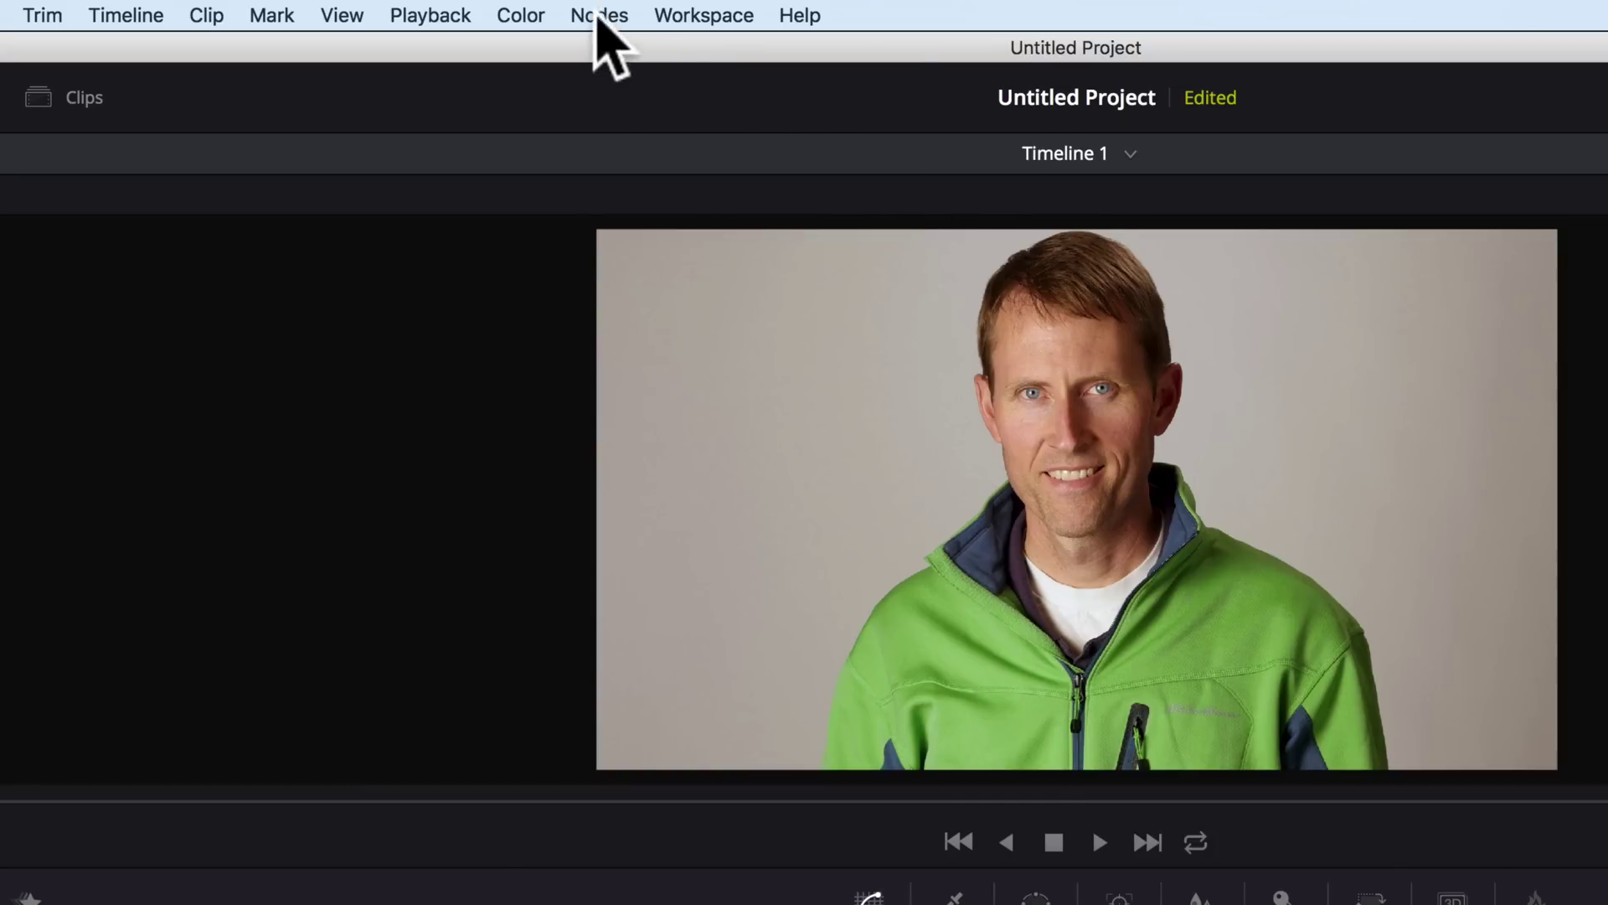
# - Add a second serial node, move the Waveform scope aside, and sample the grey background wall
pyautogui.click(597, 15)
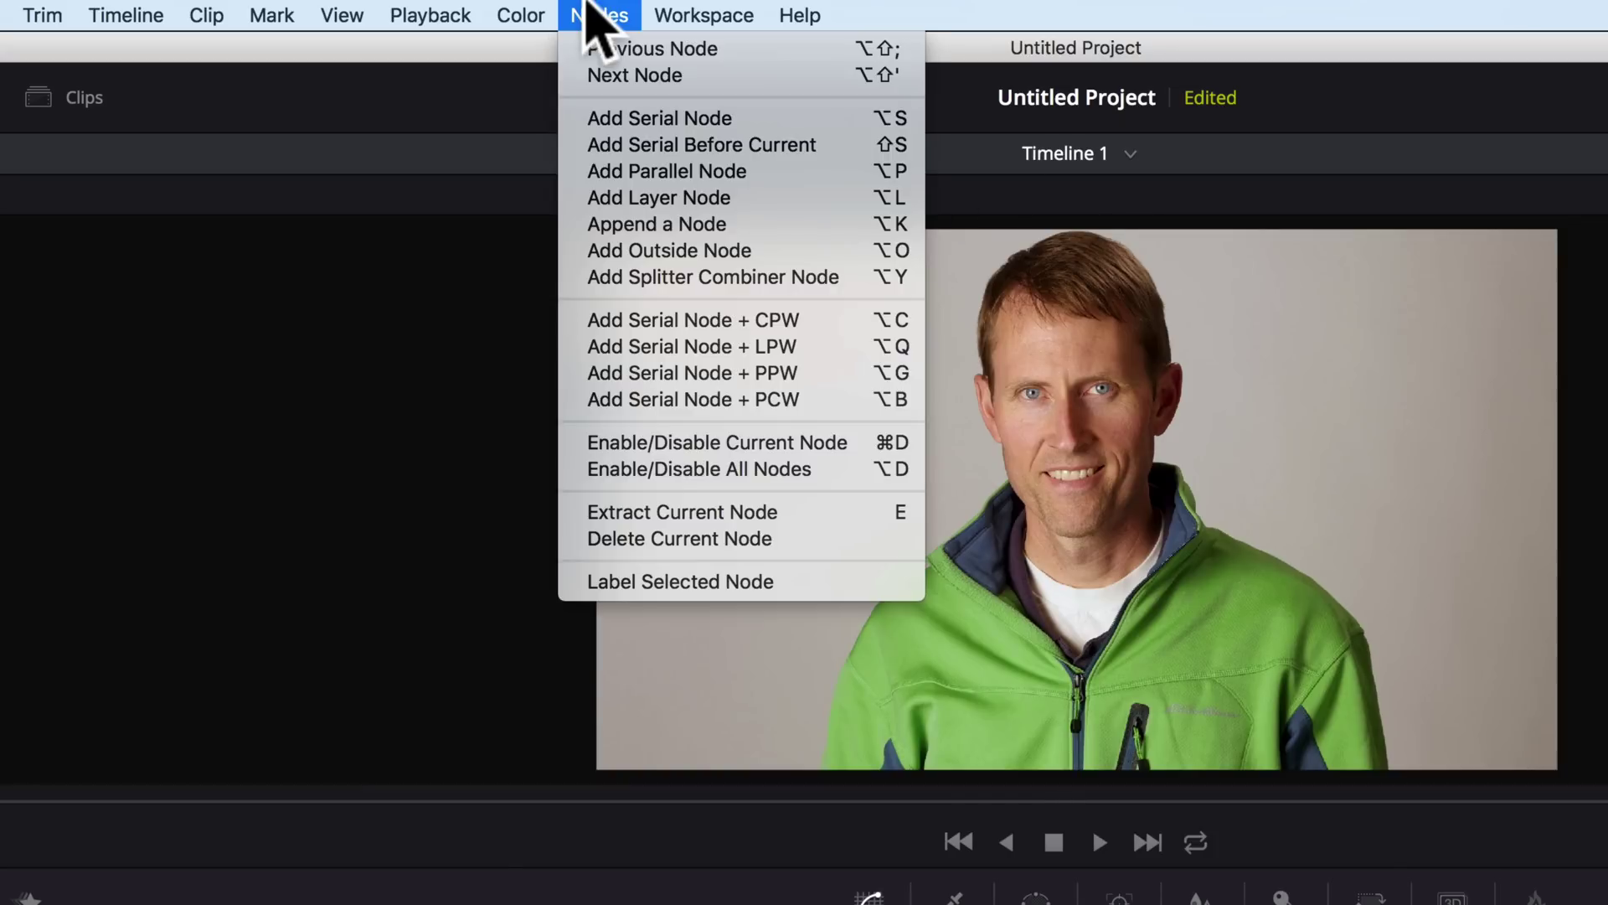
pyautogui.click(639, 121)
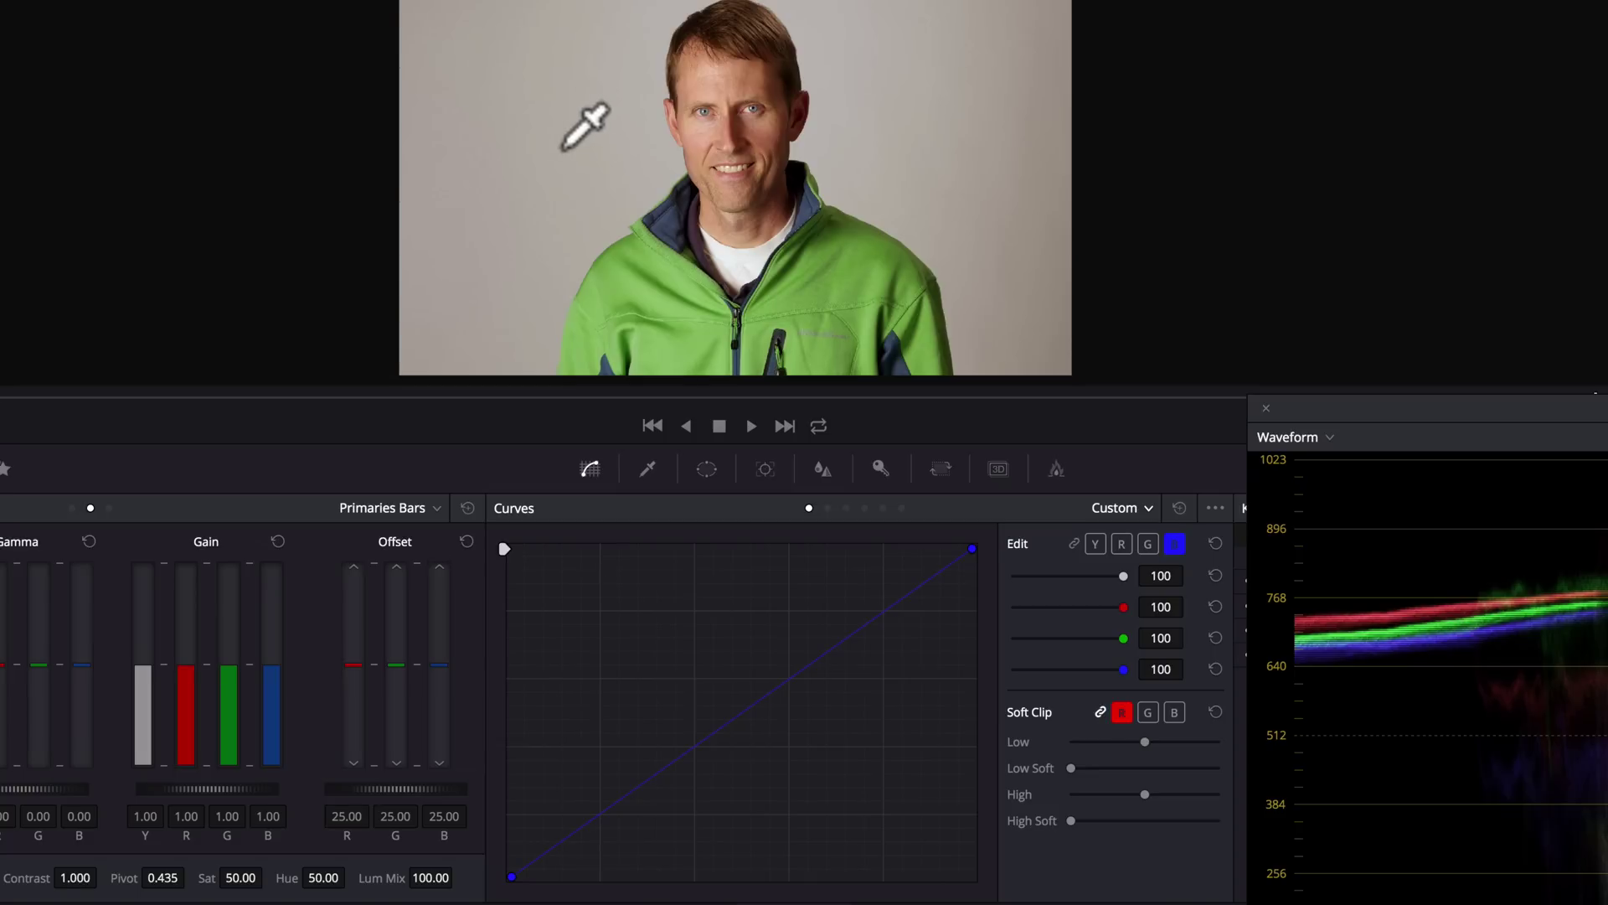
pyautogui.moveTo(1476, 409); pyautogui.dragTo(1100, 377)
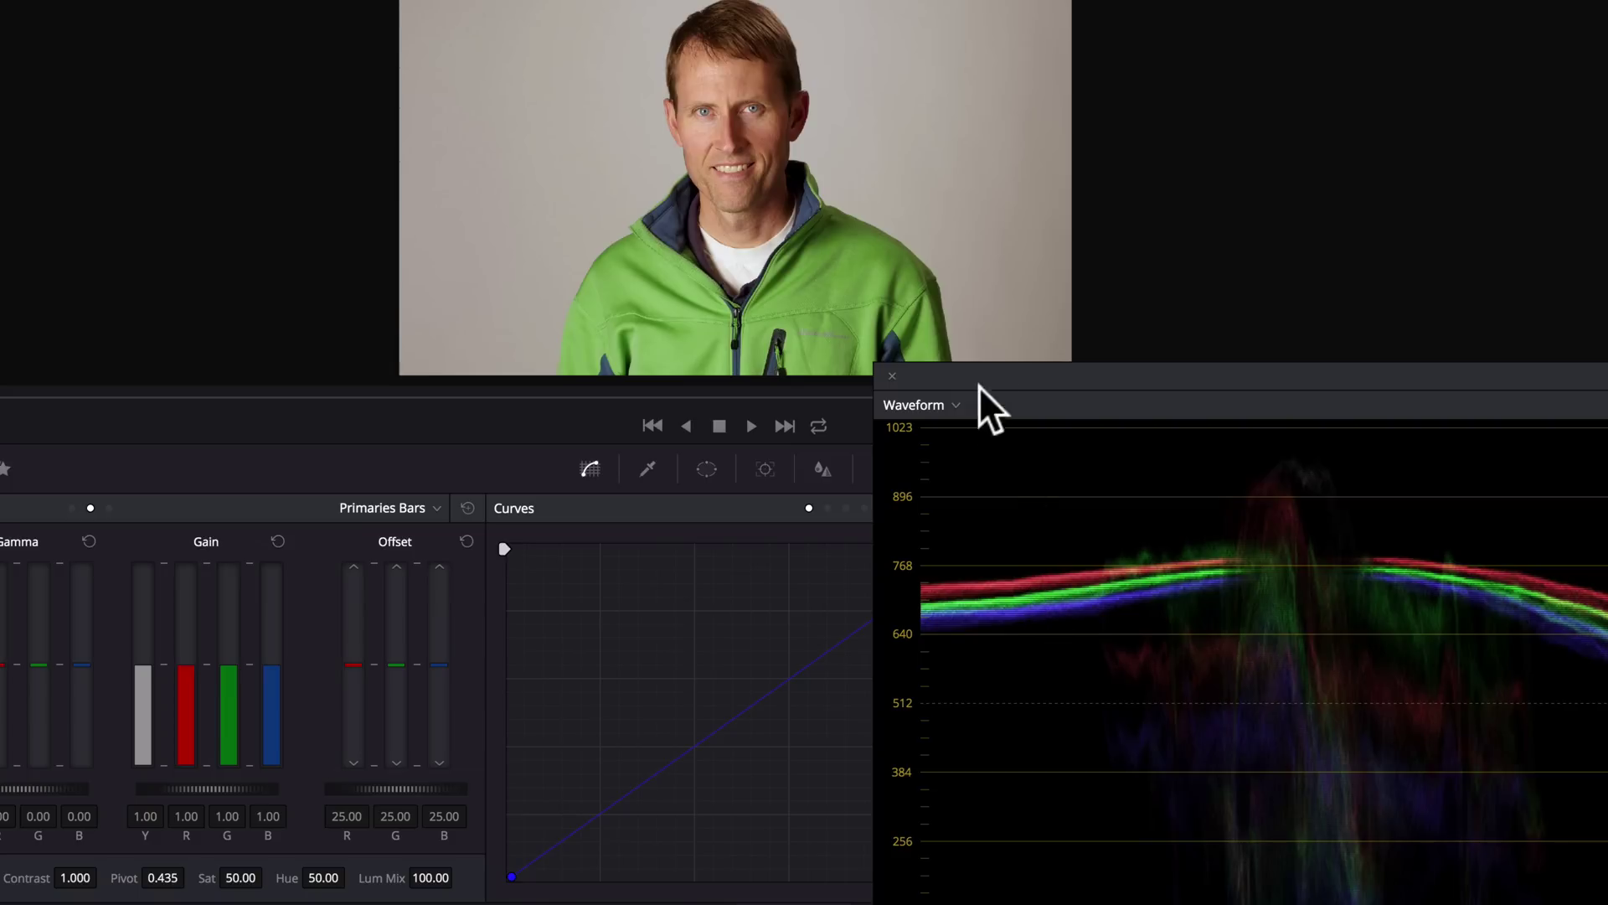
pyautogui.moveTo(983, 369); pyautogui.dragTo(1319, 364)
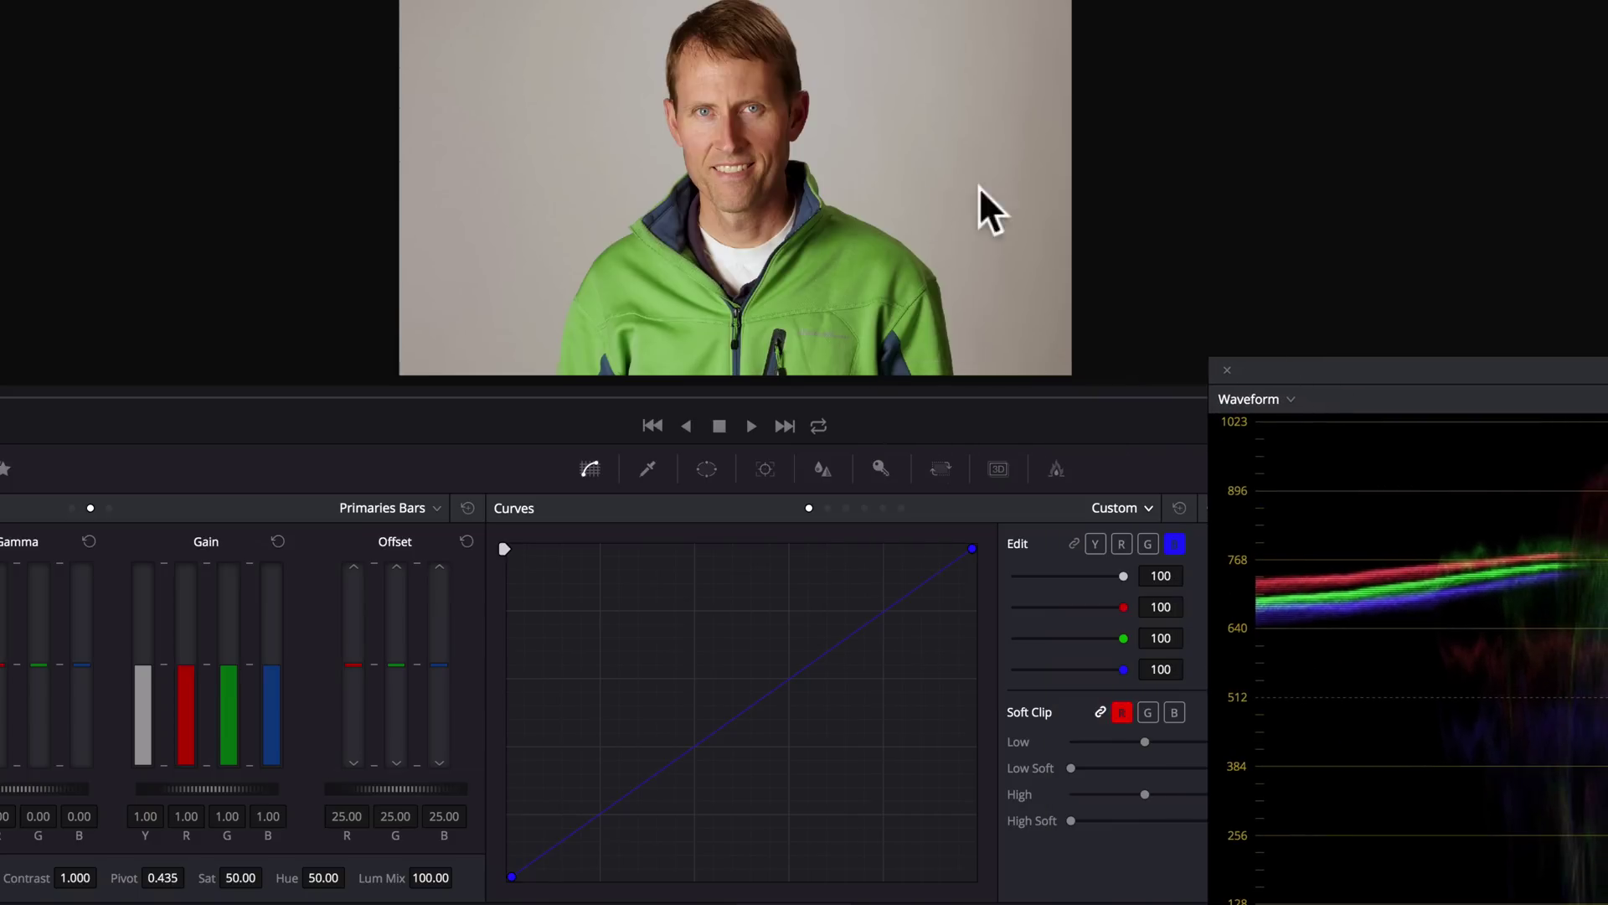
pyautogui.click(596, 139)
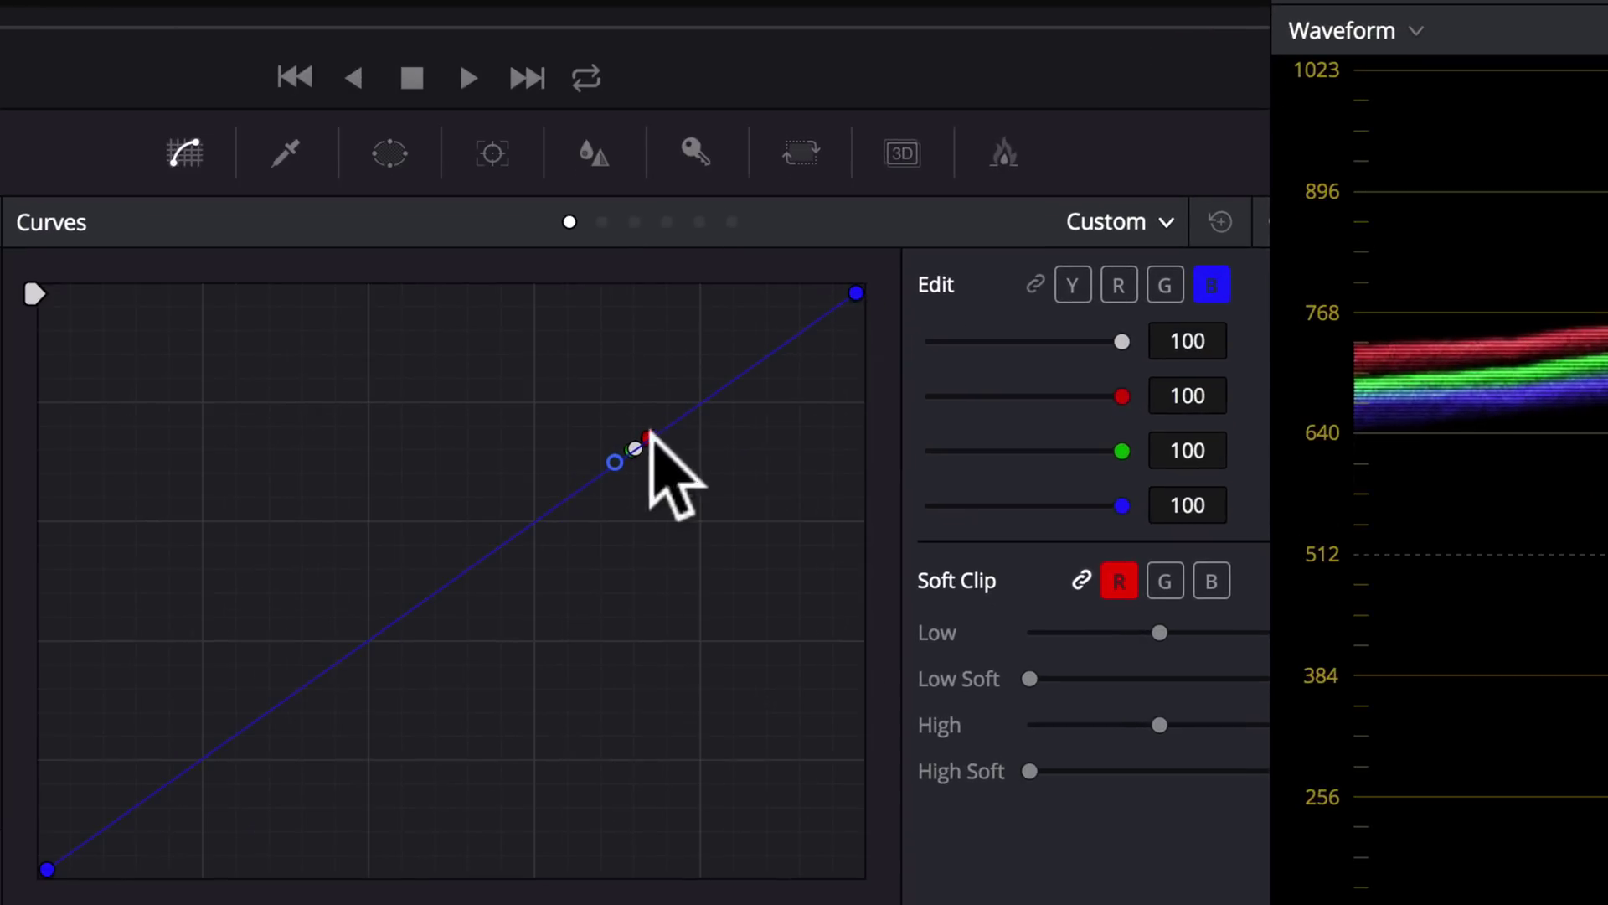
# - Lower the red sample point and lift the blue sample point onto the reference line
pyautogui.click(1119, 284)
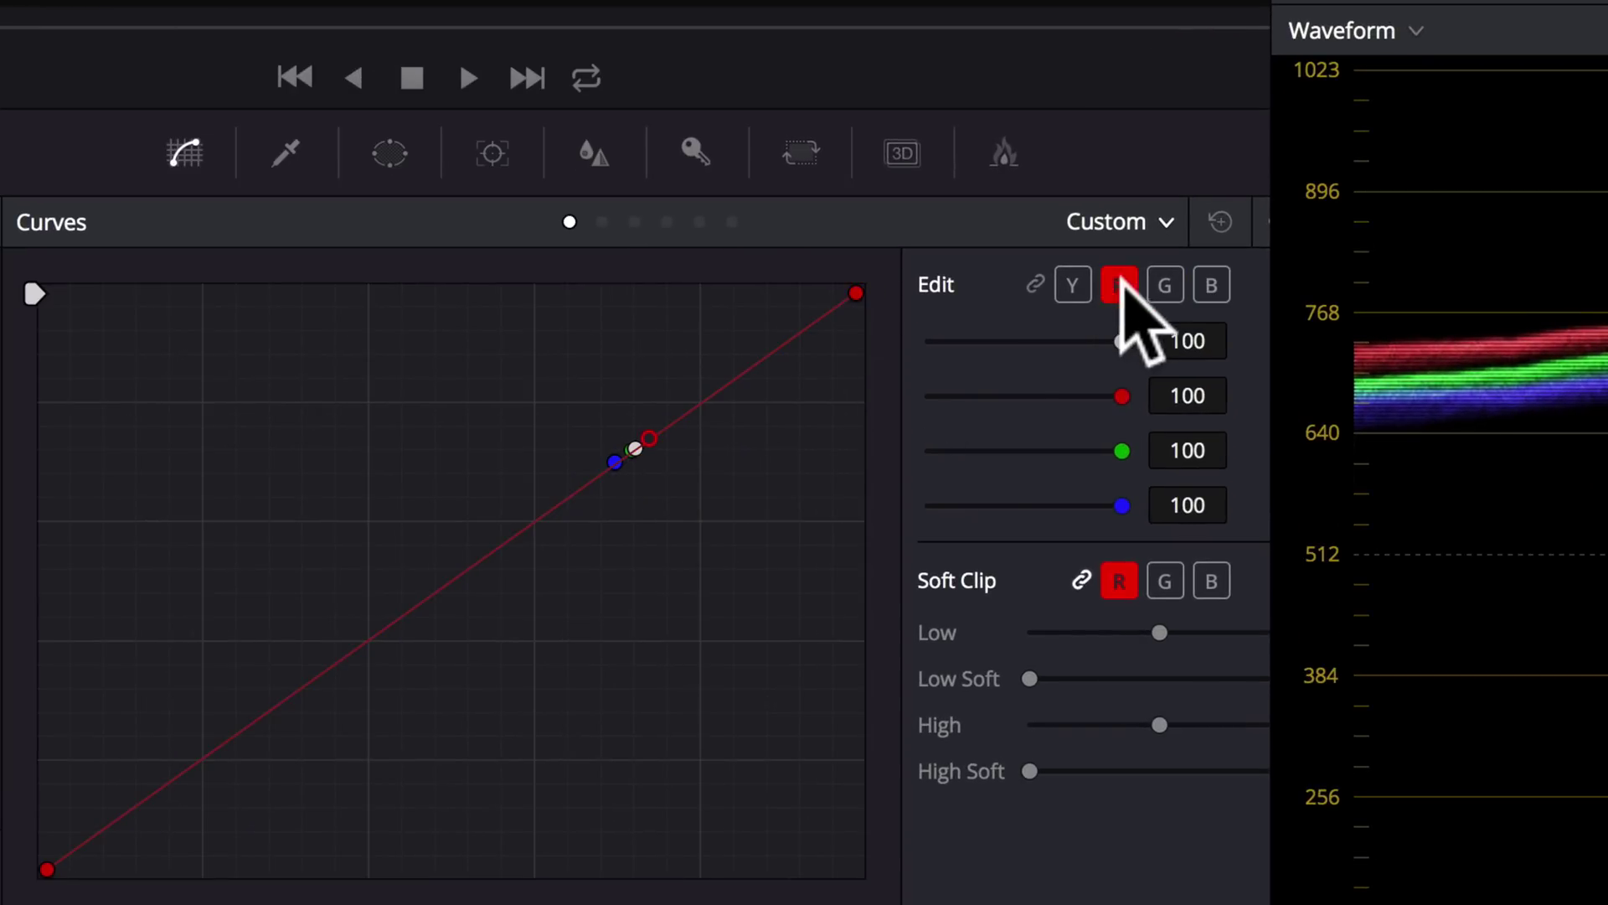
pyautogui.click(1212, 287)
pyautogui.click(1118, 277)
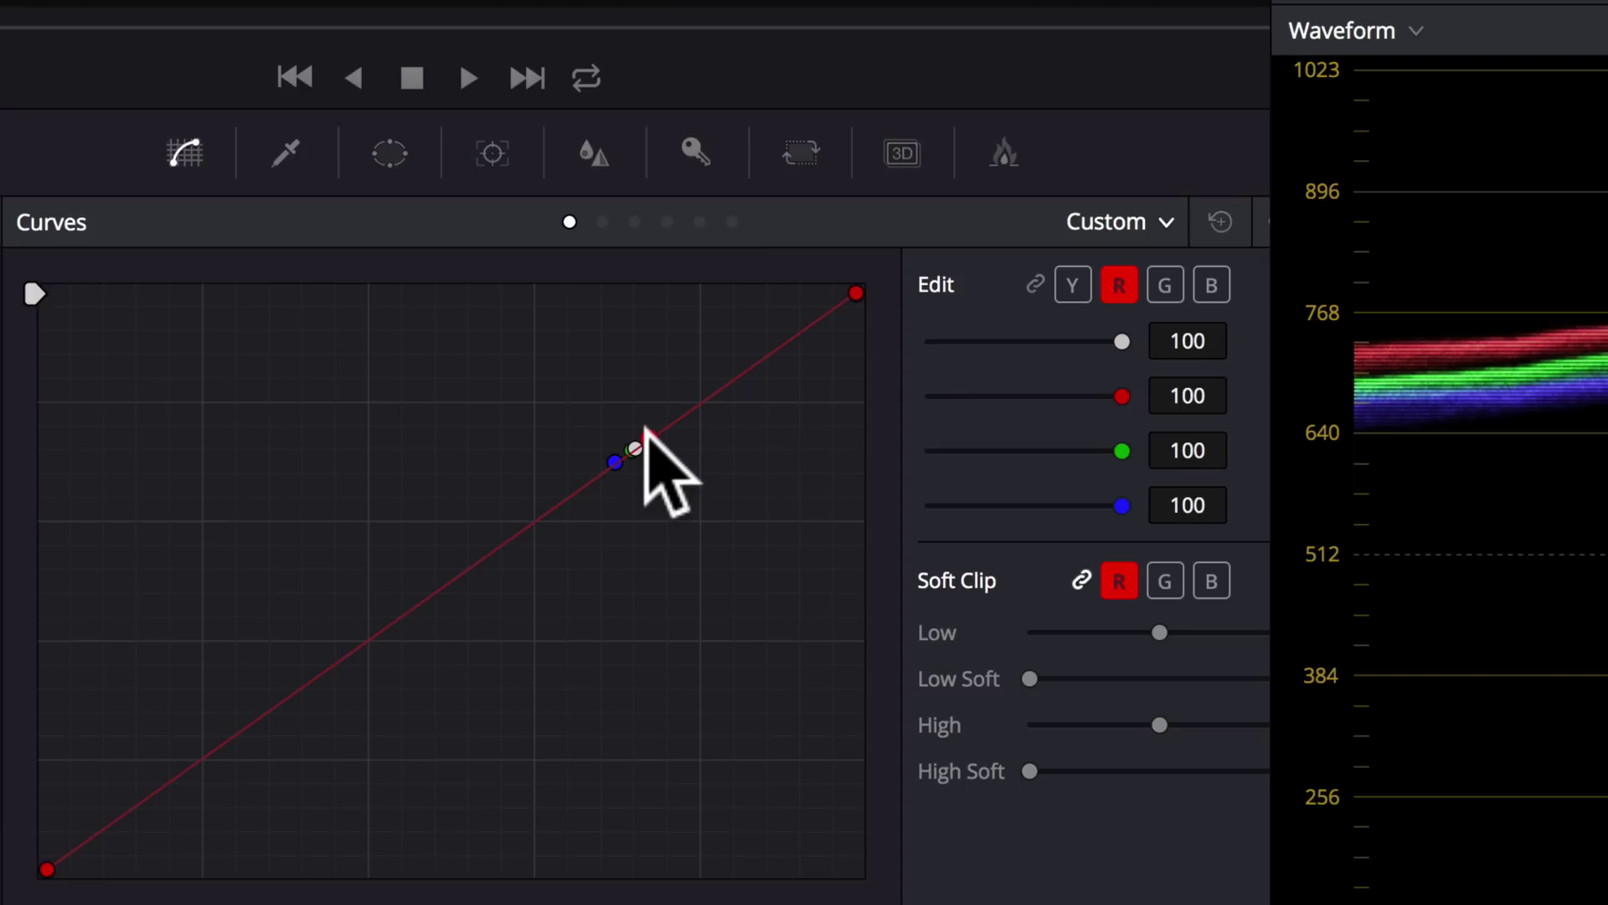
pyautogui.moveTo(645, 429); pyautogui.dragTo(643, 437)
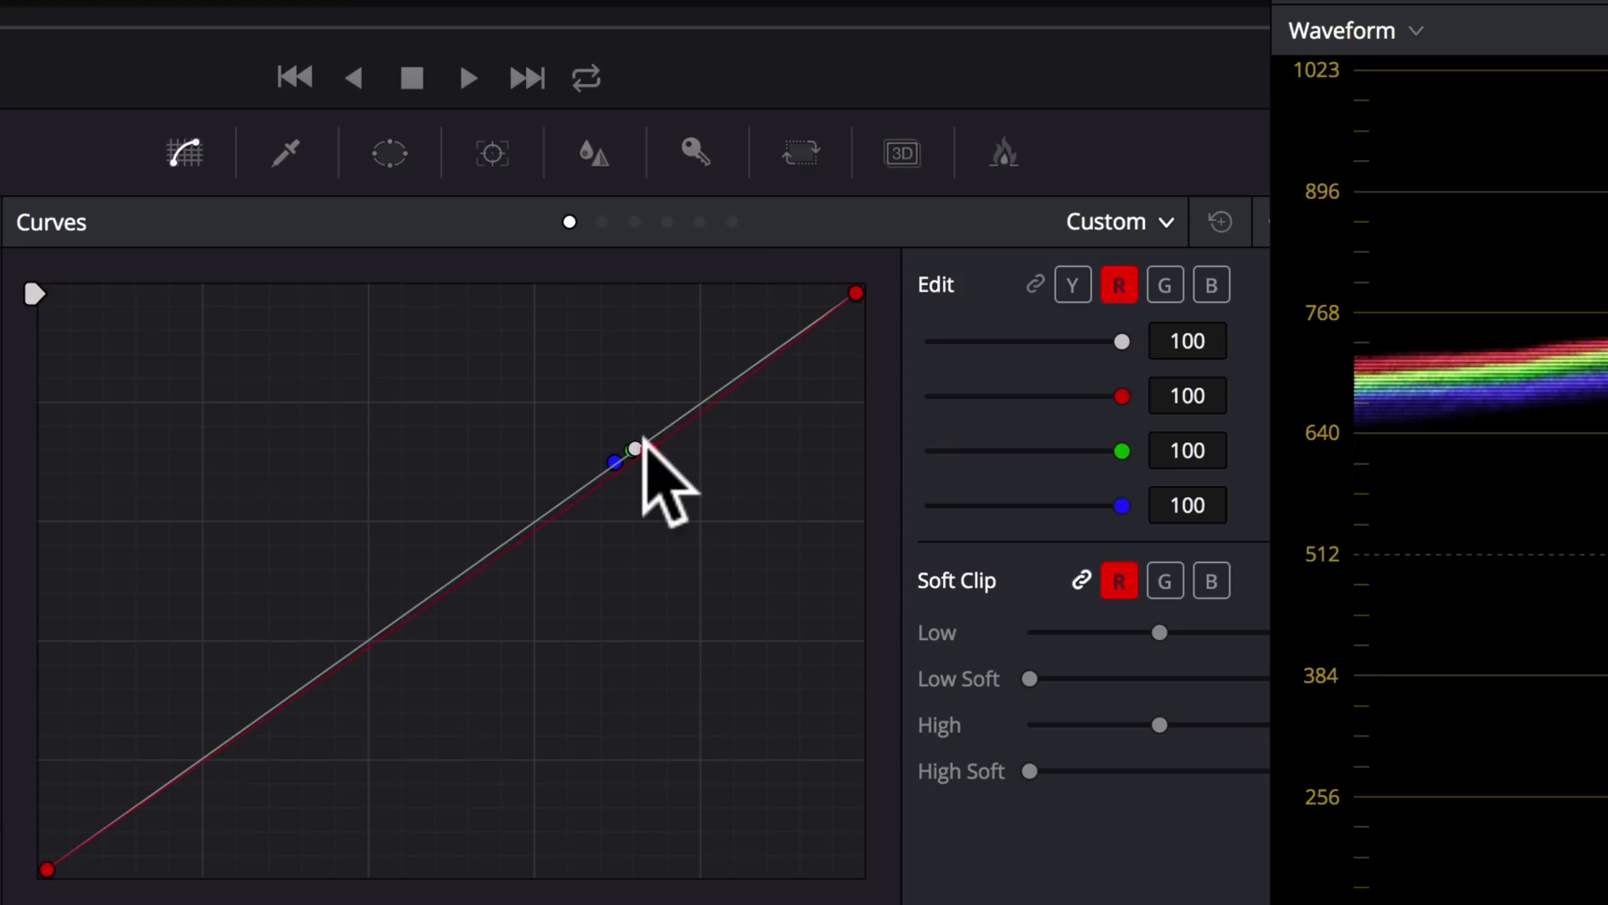
pyautogui.click(1213, 283)
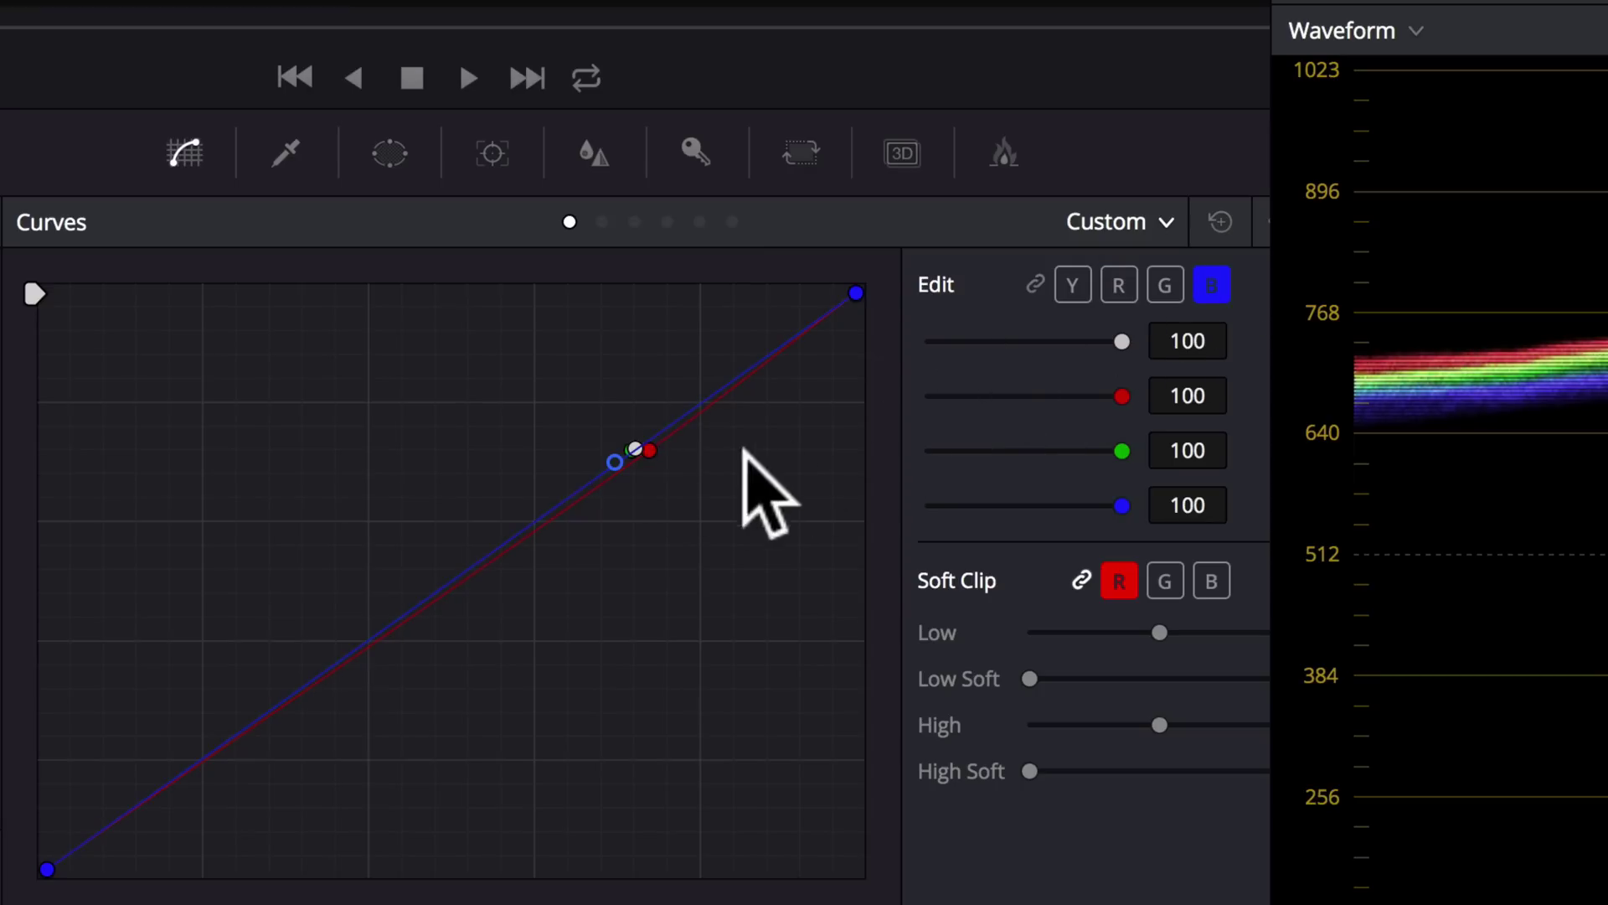
pyautogui.moveTo(615, 462); pyautogui.dragTo(610, 449)
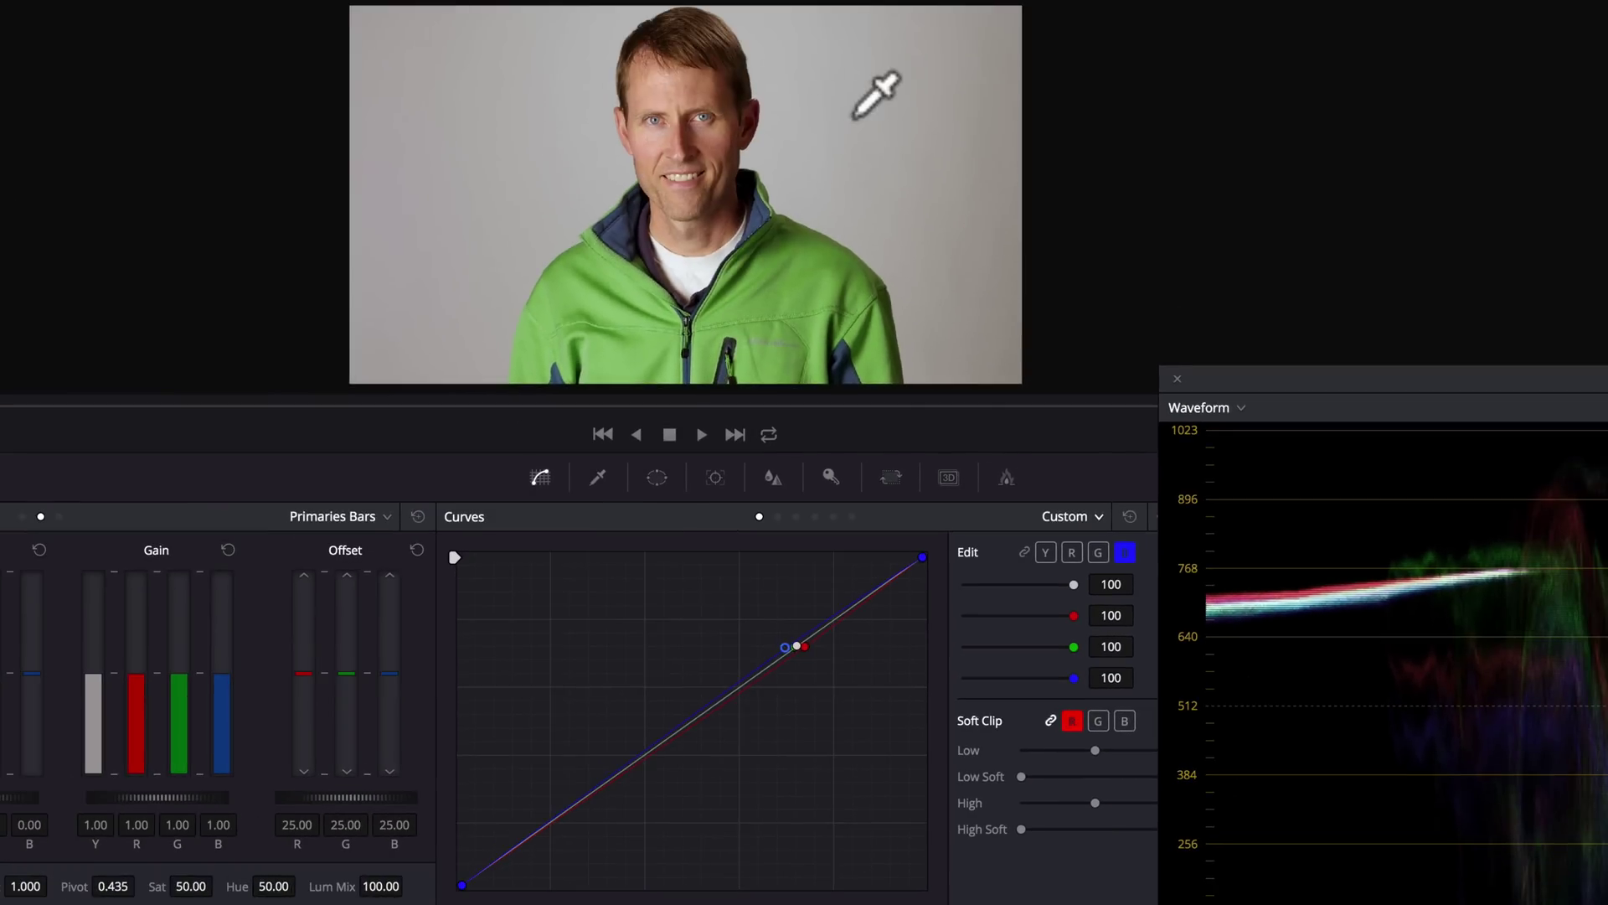
# - Compare with the grade bypassed, then nudge the red point to merge the wall's traces
pyautogui.hotkey('shift', 'd')
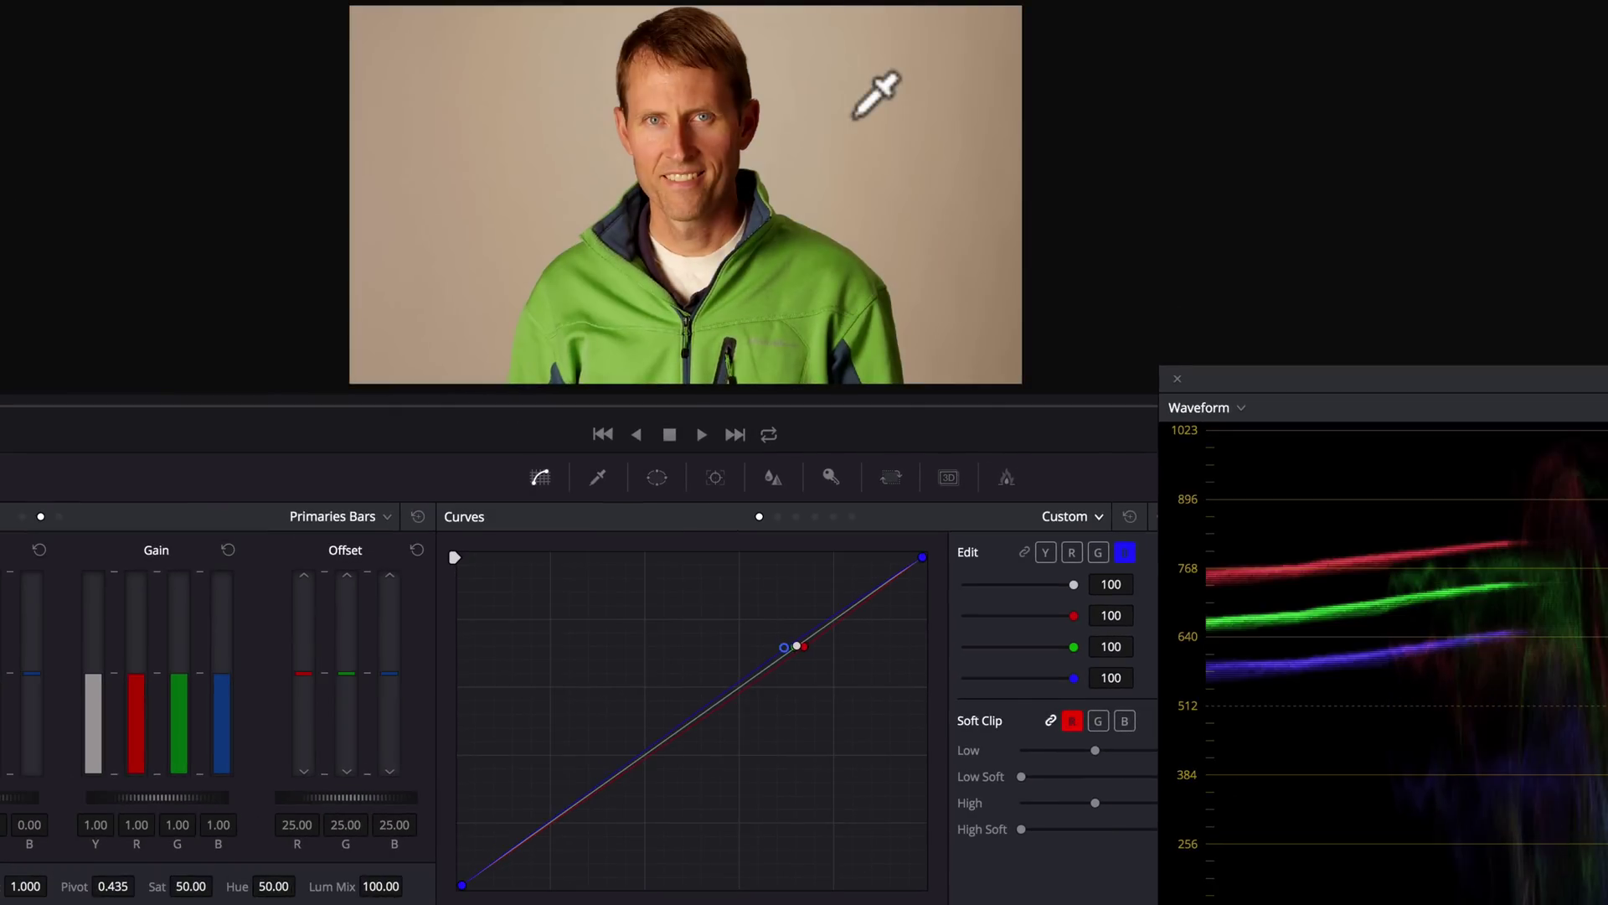
pyautogui.hotkey('shift', 'd')
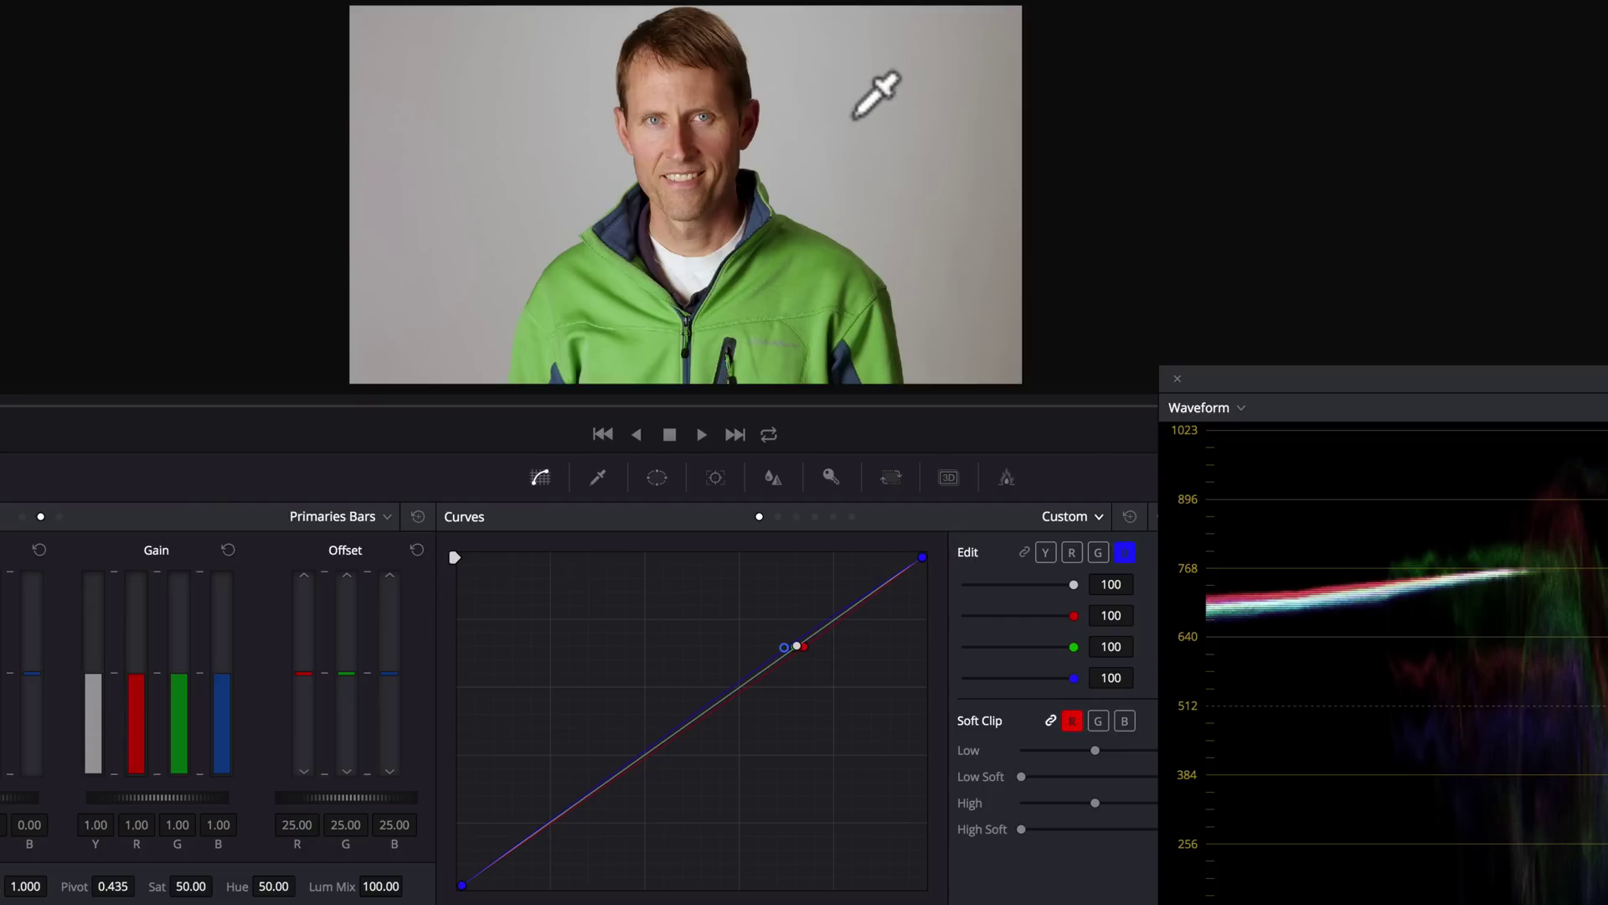
pyautogui.moveTo(1414, 369)
pyautogui.mouseDown()
pyautogui.moveTo(1104, 303)
pyautogui.moveTo(1411, 366)
pyautogui.mouseUp()
pyautogui.click(803, 646)
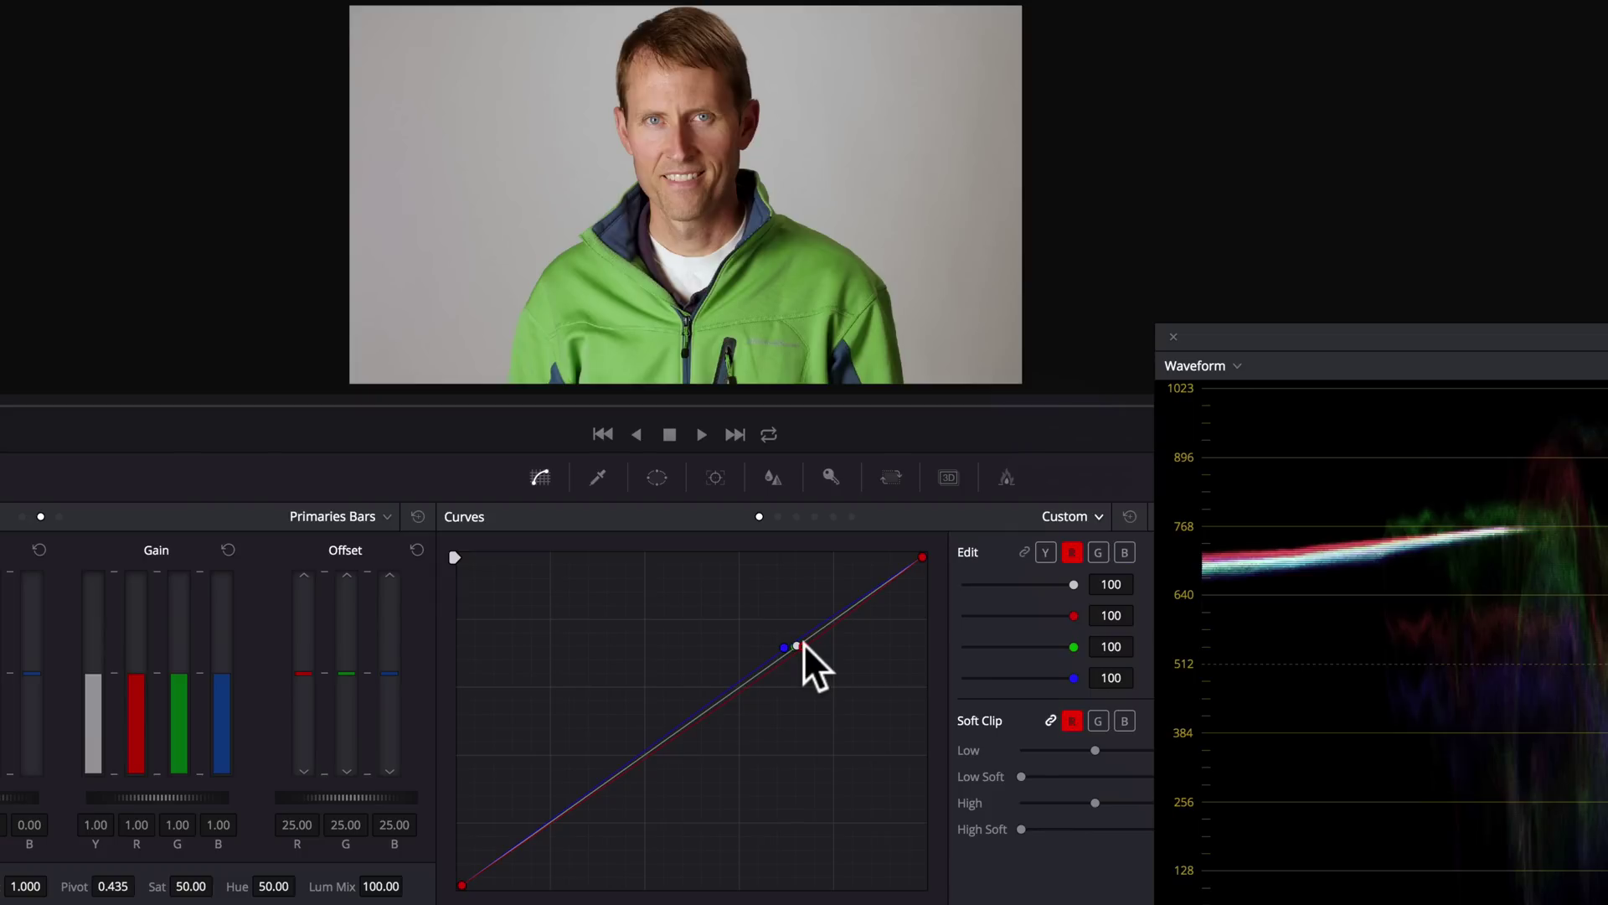
pyautogui.moveTo(803, 644); pyautogui.dragTo(802, 646)
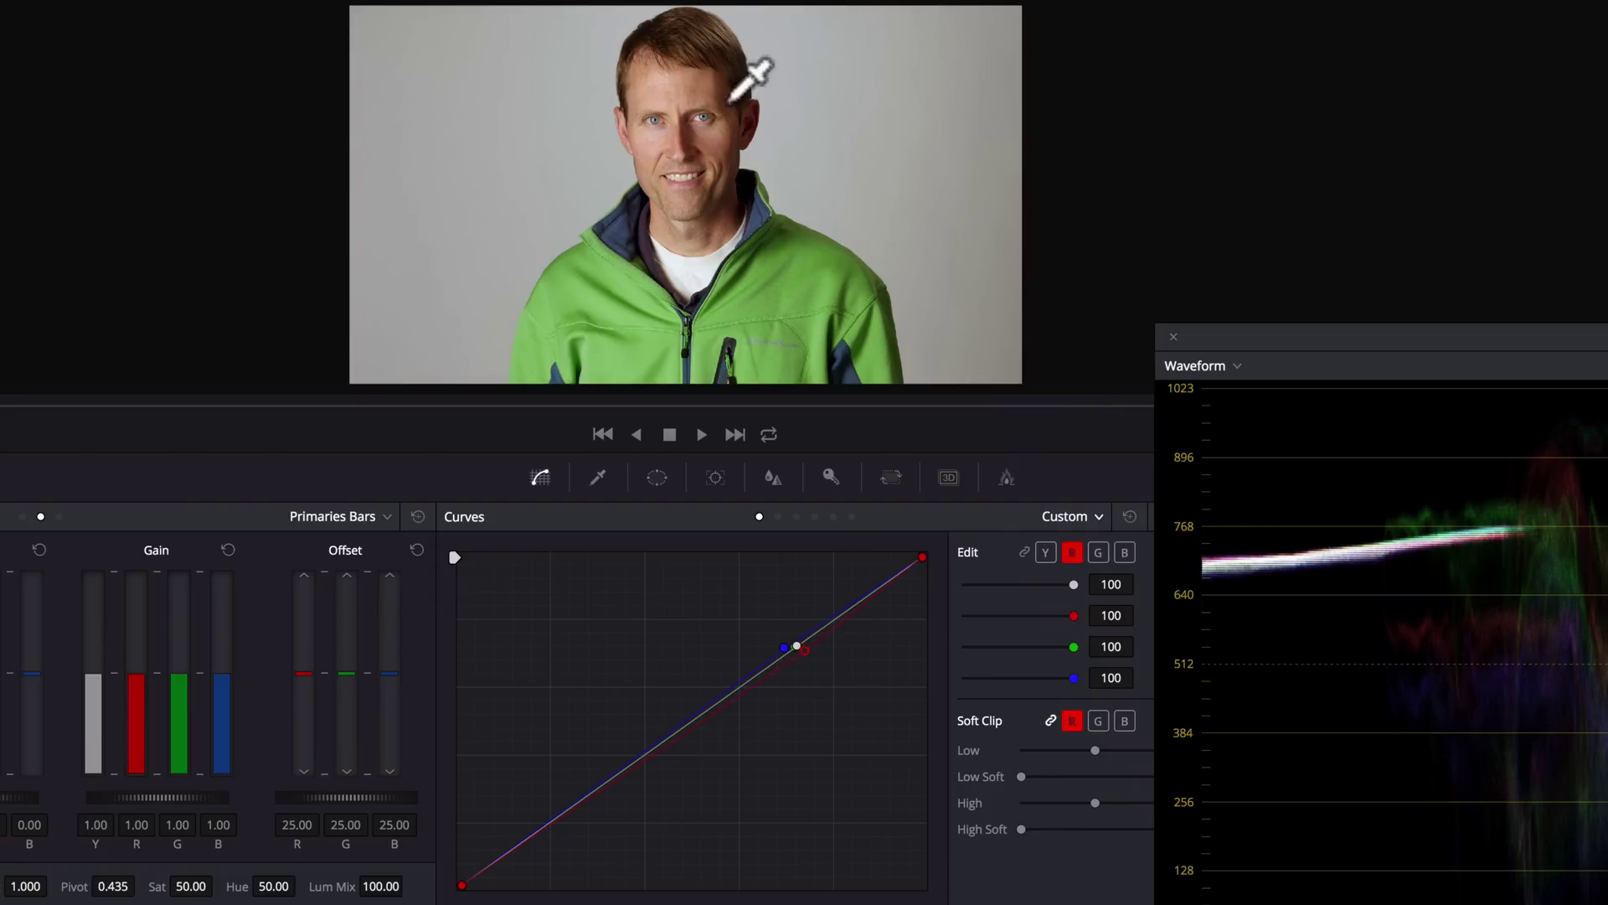